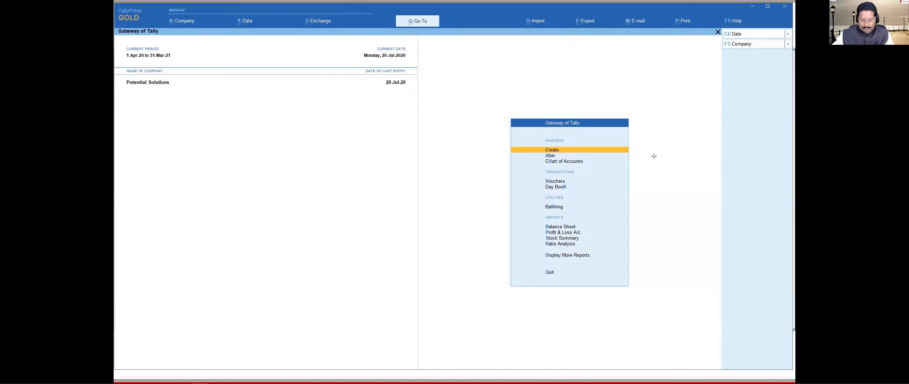
Step: Start a new ledger named Rounding Off under the Indirect Expenses group
key("Return")
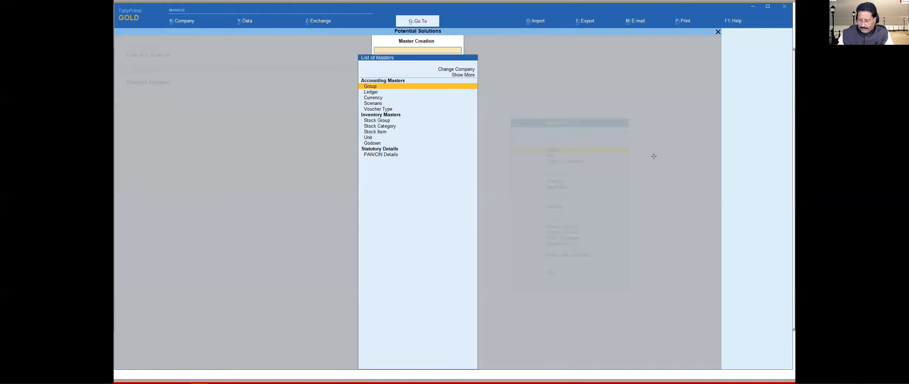
key("Down")
key("Return")
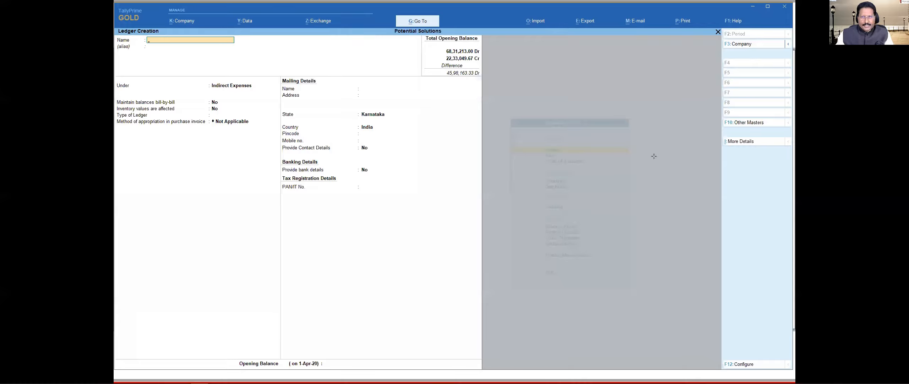
type("Rounding Off")
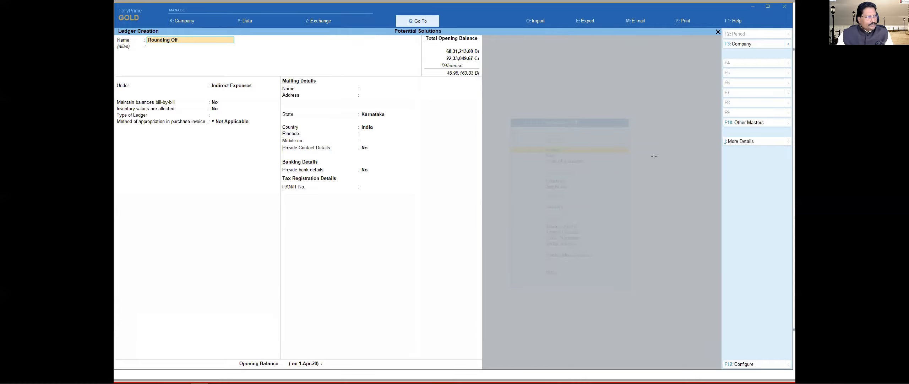
key("Return")
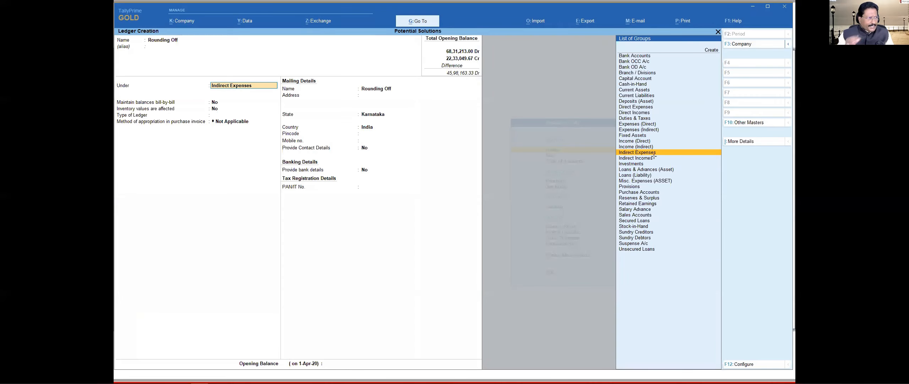
left_click(655, 153)
key("Return")
key("Return")
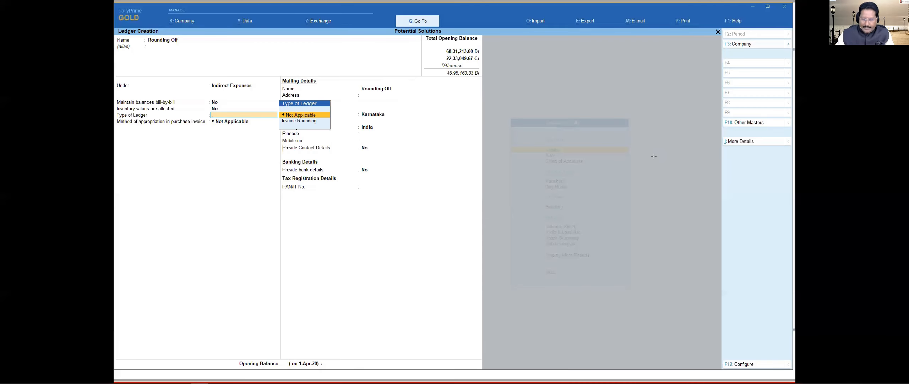
Step: Set the ledger type to Invoice Rounding with Normal Rounding and a limit of 1, save the ledger and leave ledger creation
key("Down")
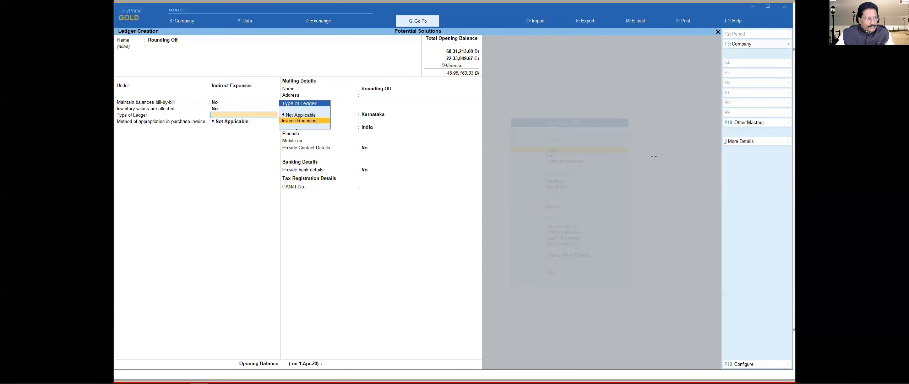
key("Return")
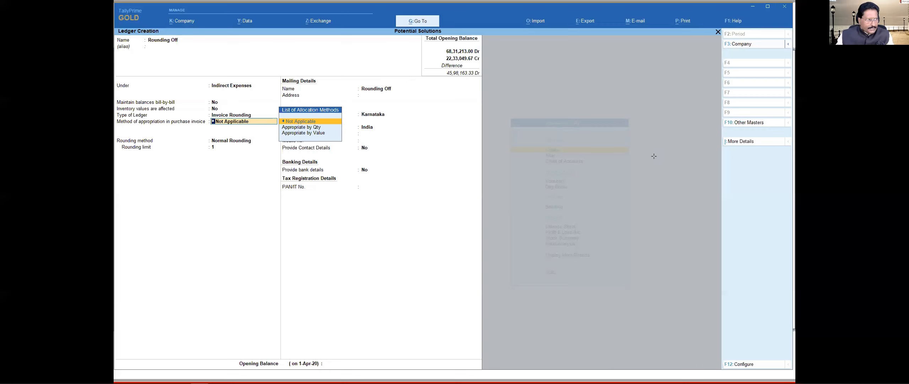
key("Return")
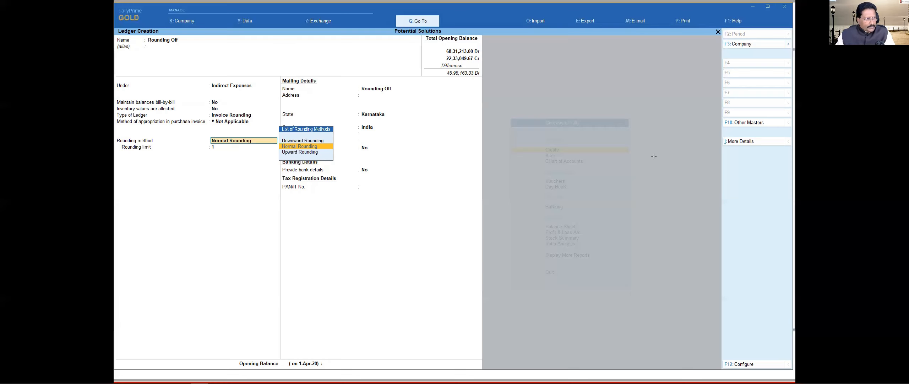
key("Return")
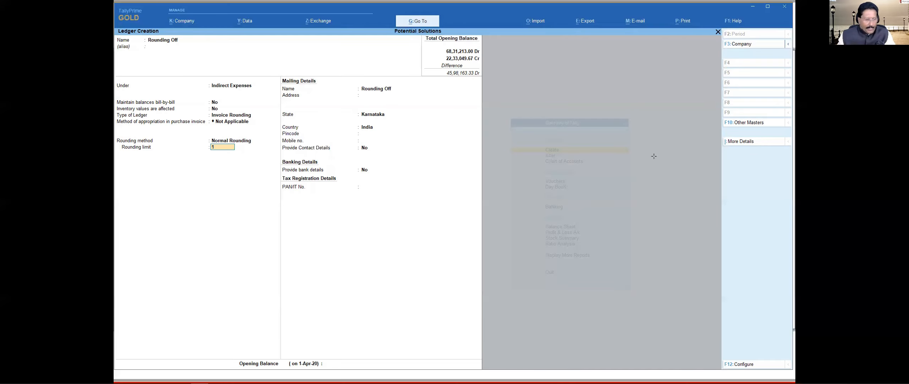
key("ctrl")
key("Return")
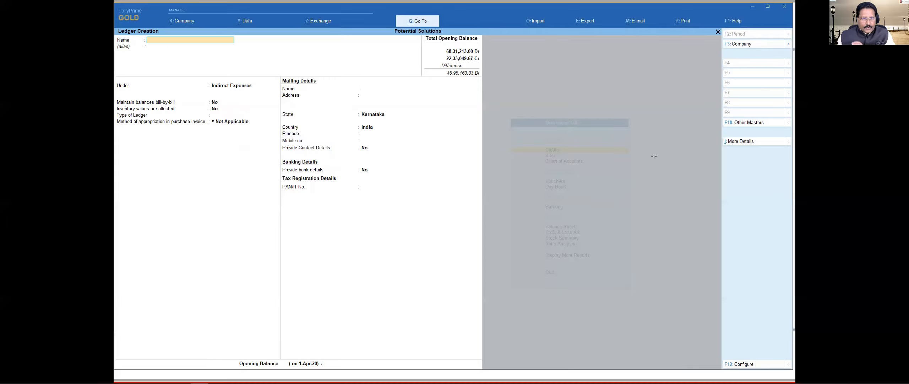
key("Escape")
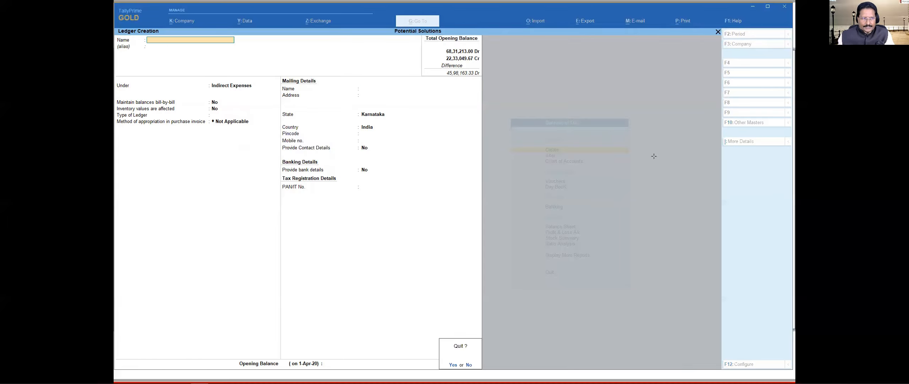
key("Return")
key("Escape")
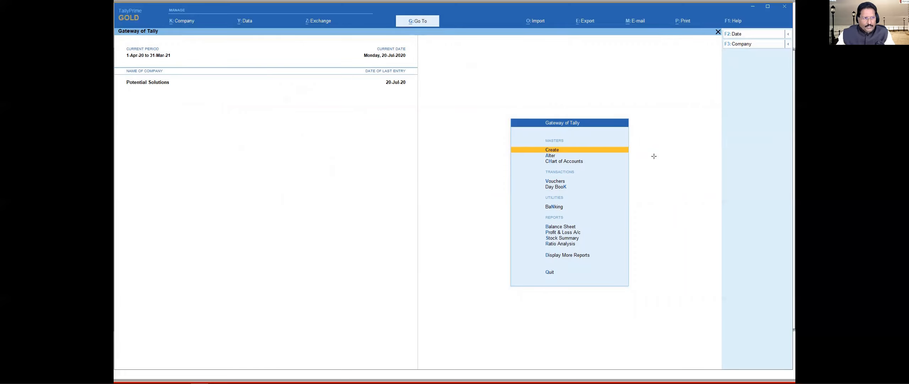
Step: Start a sales voucher for the party Aanchal International(Delhi) using the Sales ledger, keeping the default dispatch and party details
key("v")
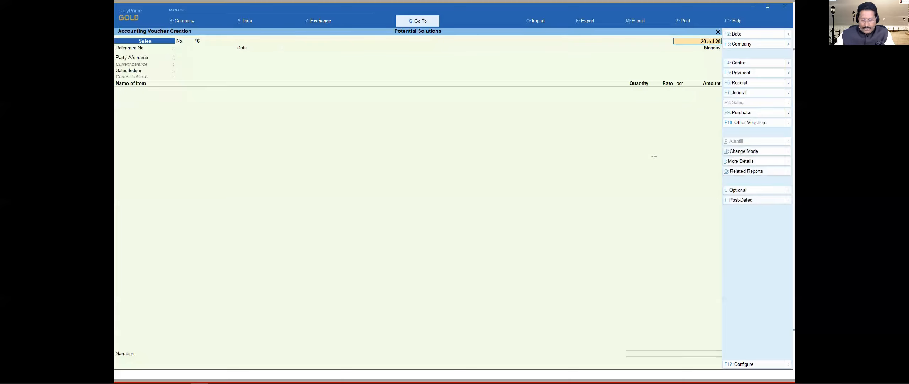
key("Return")
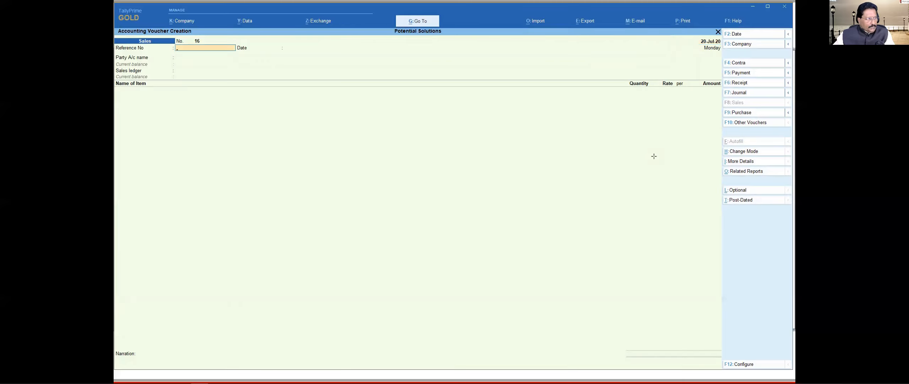
key("Return")
key("Return")
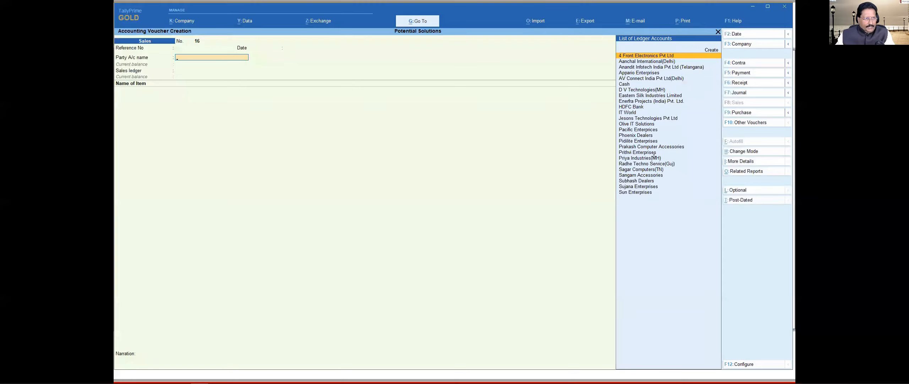
key("Down")
key("Return")
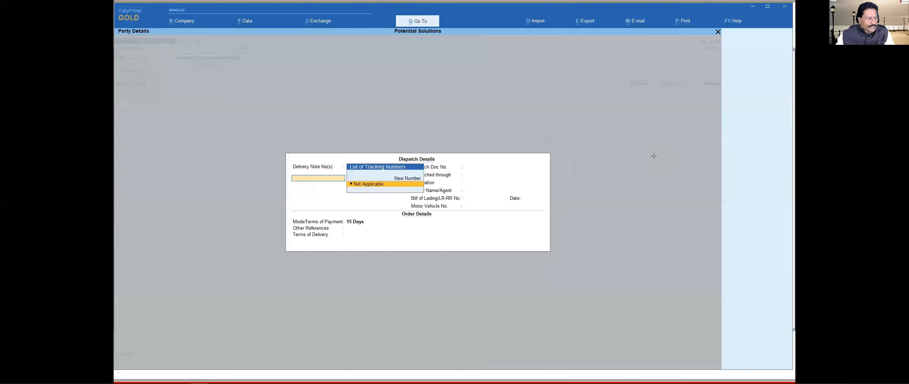
key("ctrl+a")
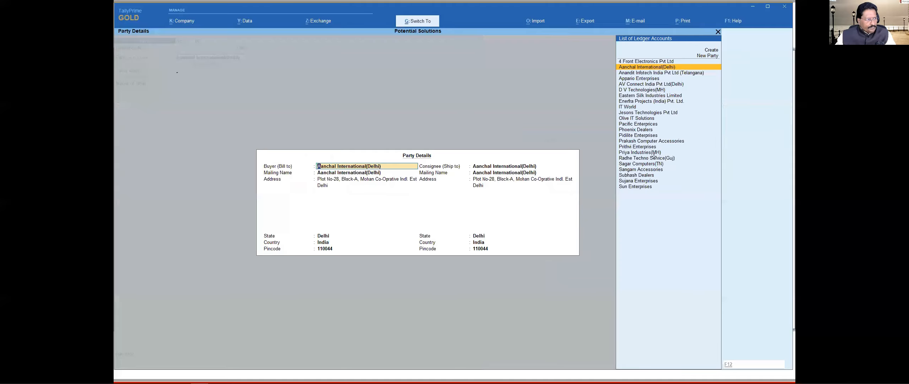
key("ctrl+a")
key("Return")
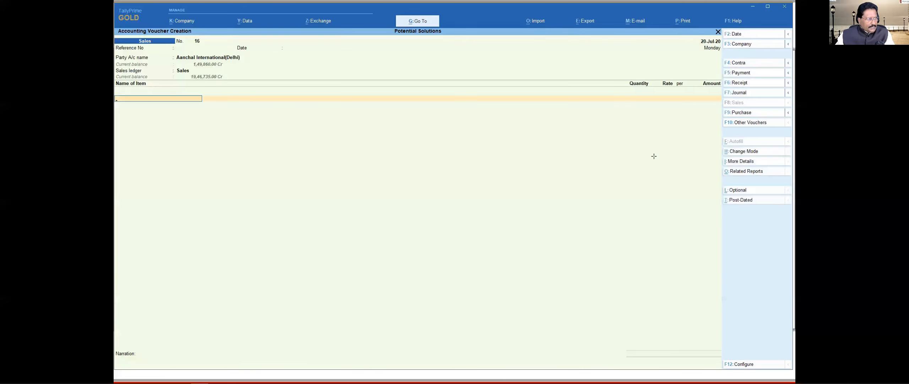
Step: Add the item Bigcity Pendrive 16GB to the voucher with quantity 1 and rate 324.55, with tracking number Not Applicable
key("Down")
key("Return")
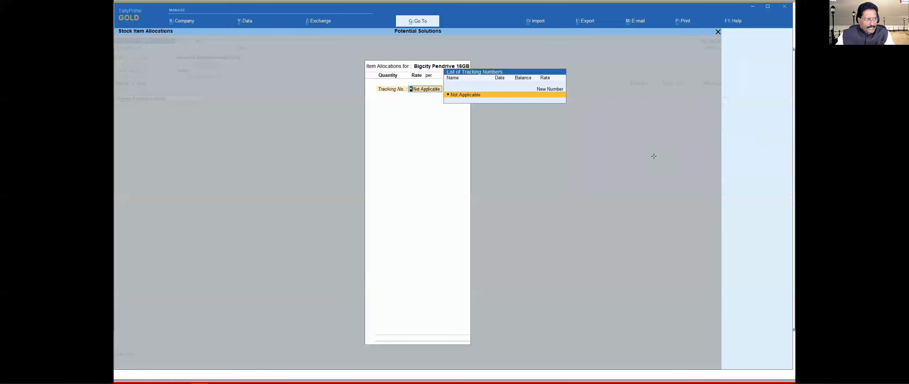
key("Return")
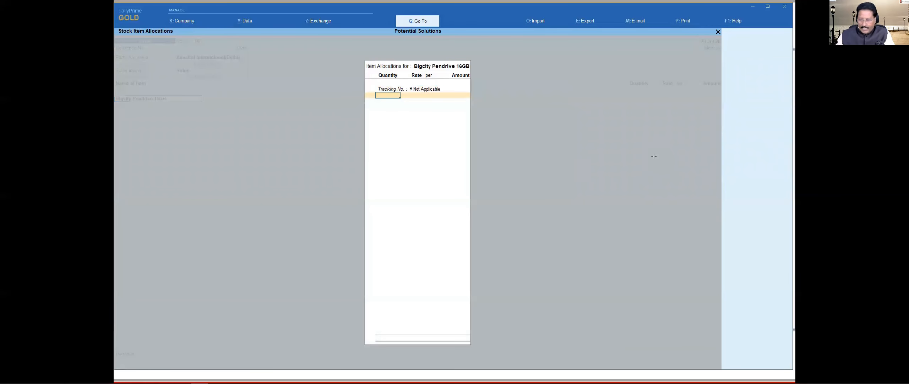
type("1")
key("Return")
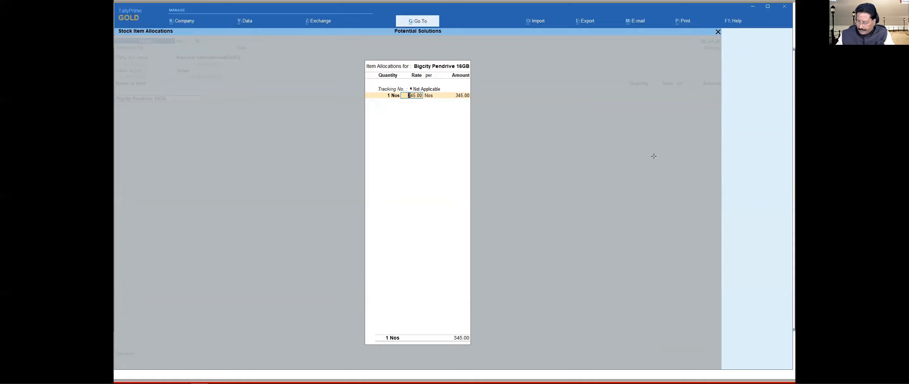
type("324.55")
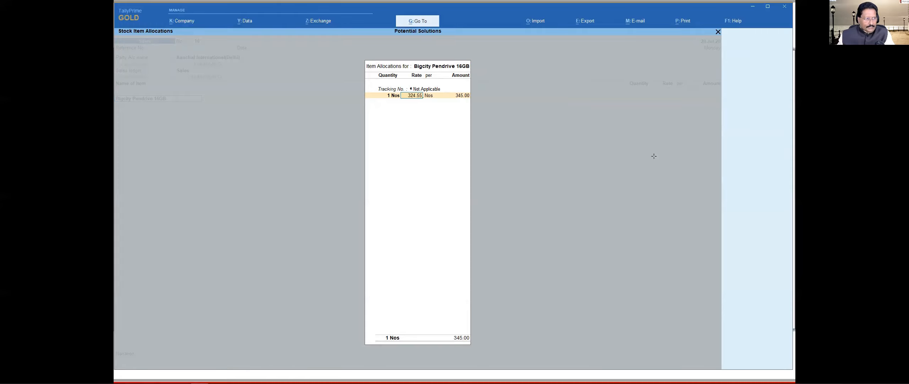
key("Return")
key("Return")
key("Return")
key("Return")
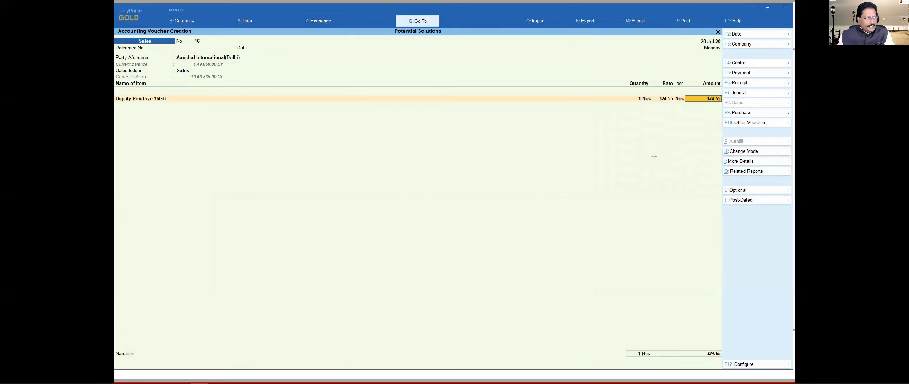
key("Return")
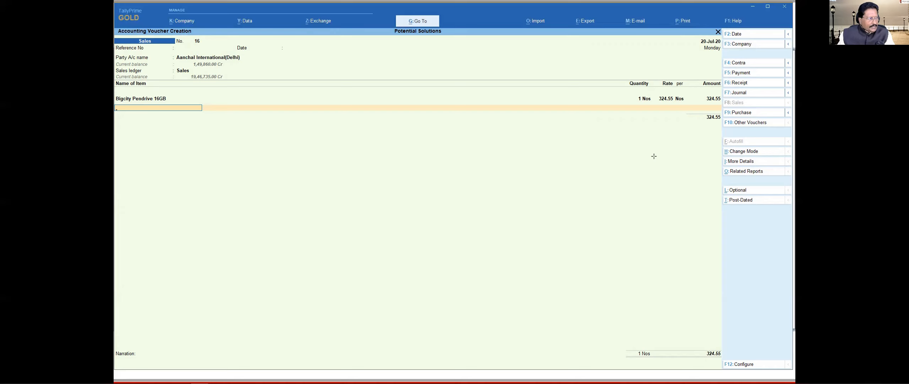
Step: Add the Rounding Off ledger below the item without a description, accept its calculated amount and leave the voucher
key("Return")
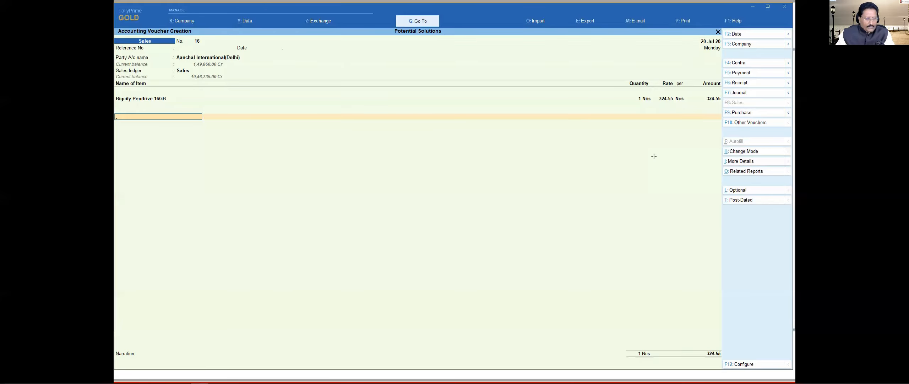
type("Rou")
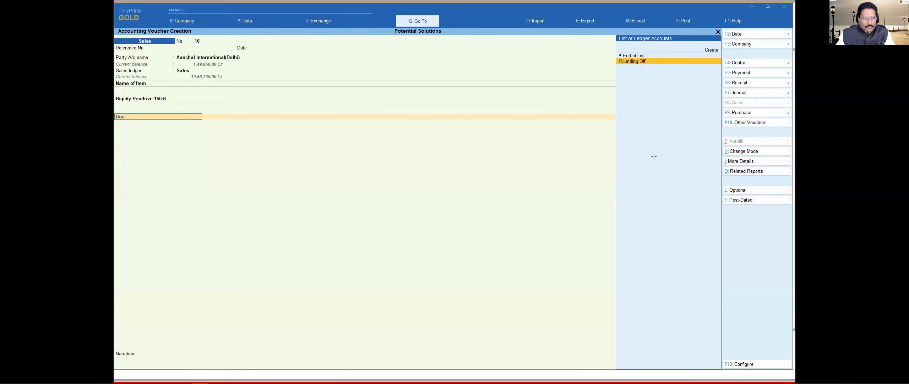
key("Return")
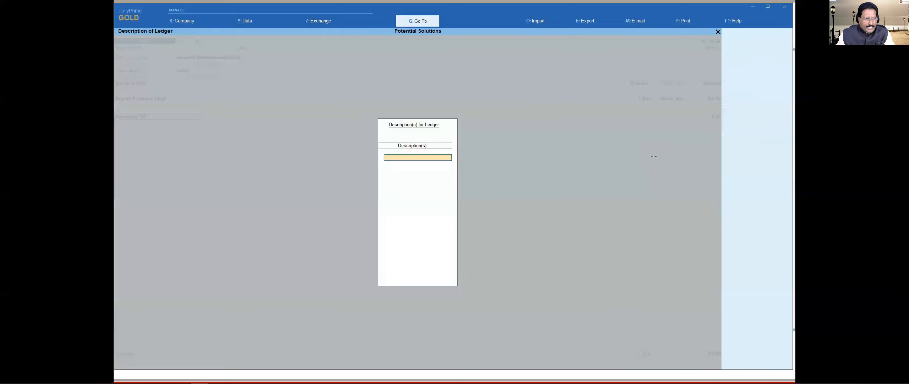
key("Return")
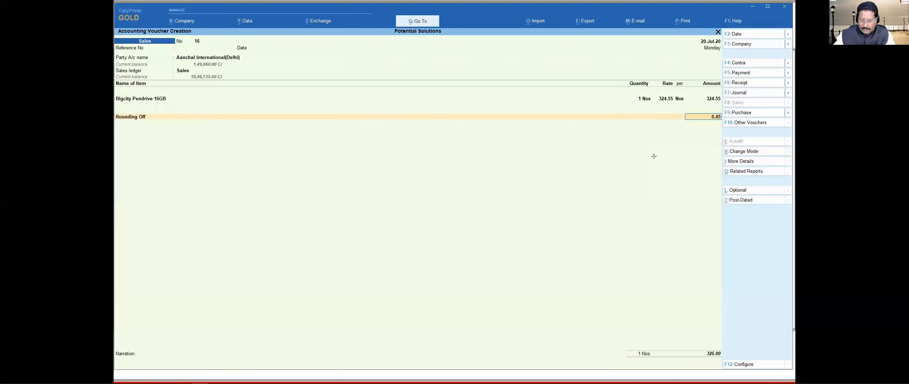
key("Return")
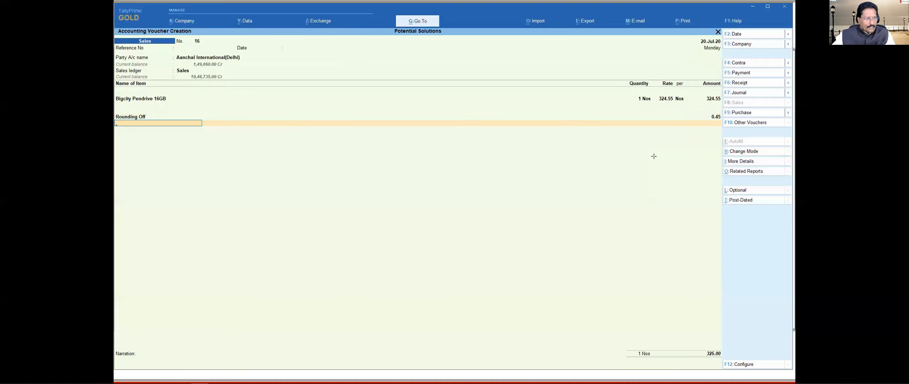
key("Return")
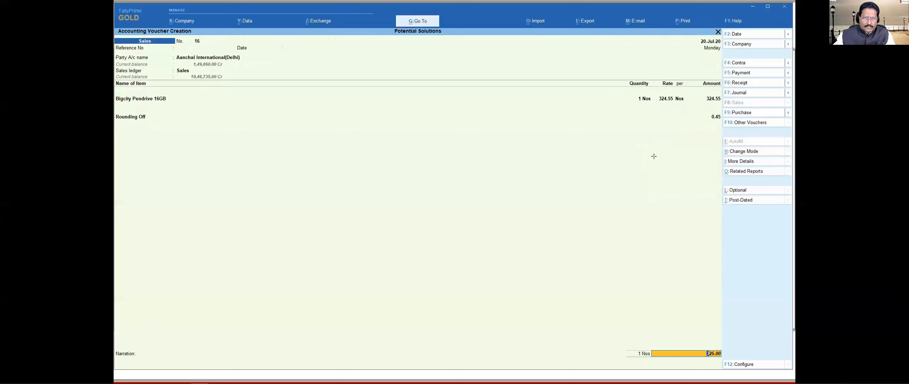
key("Escape")
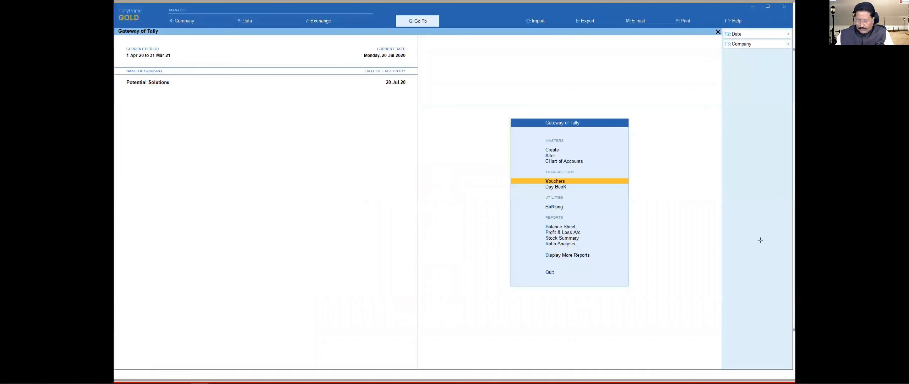
Step: Start creating a new ledger from the list of accounting masters
key("Up")
key("Up")
key("Up")
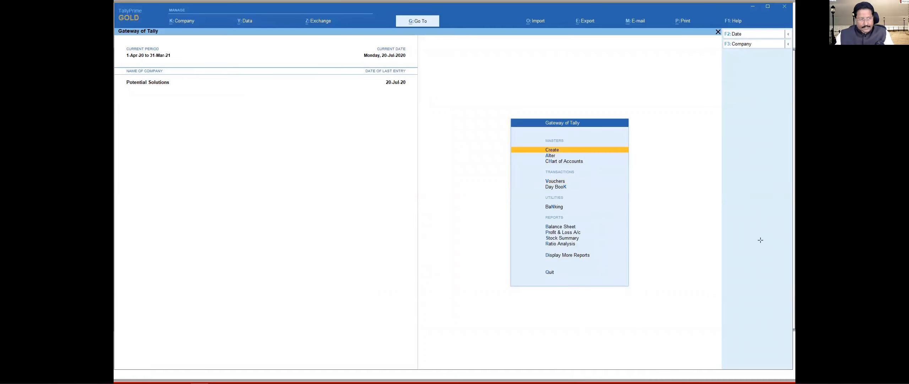
key("Return")
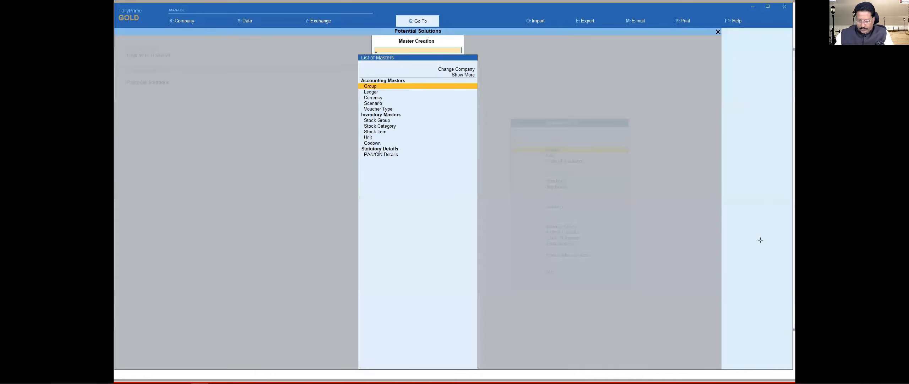
type("L")
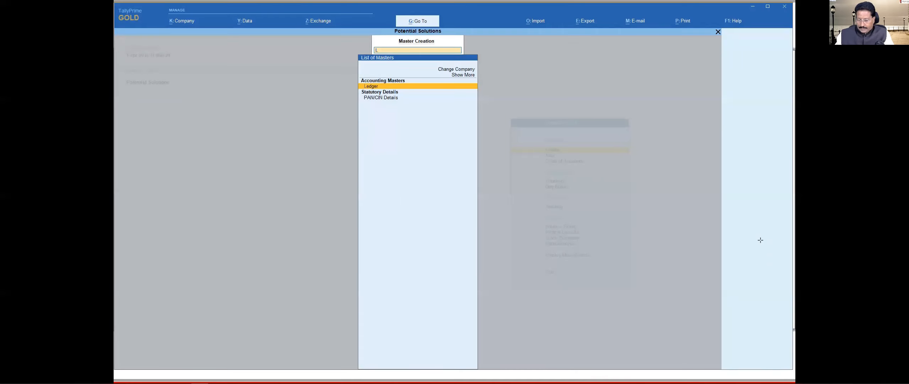
key("Return")
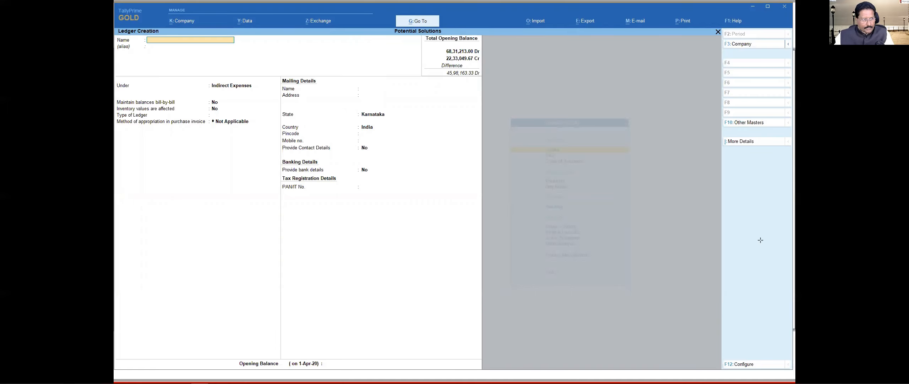
Step: Configure ledger creation to provide neither bank account details for bank ledgers nor cheque book and cheque printing details
key("F12")
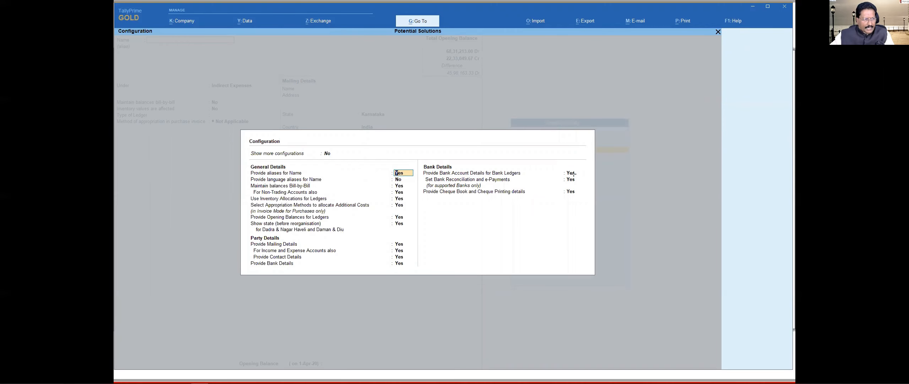
left_click(593, 182)
left_click(575, 173)
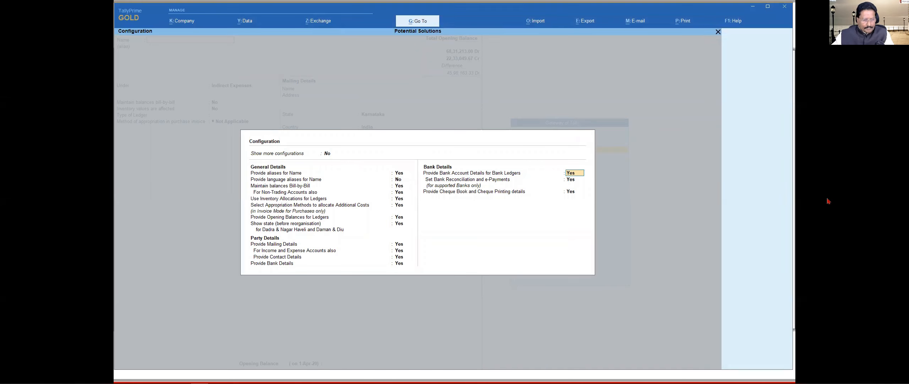
key("n")
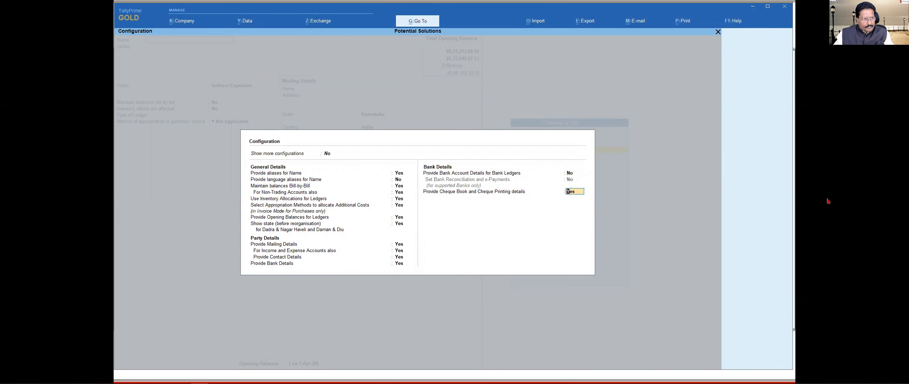
key("Return")
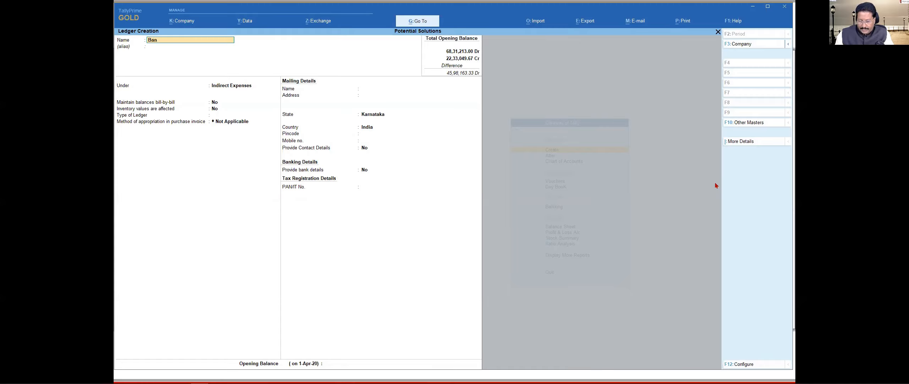
Step: Name the ledger Bank A/c without an alias and place it under the Bank Accounts group
type("/c")
key("Return")
key("Return")
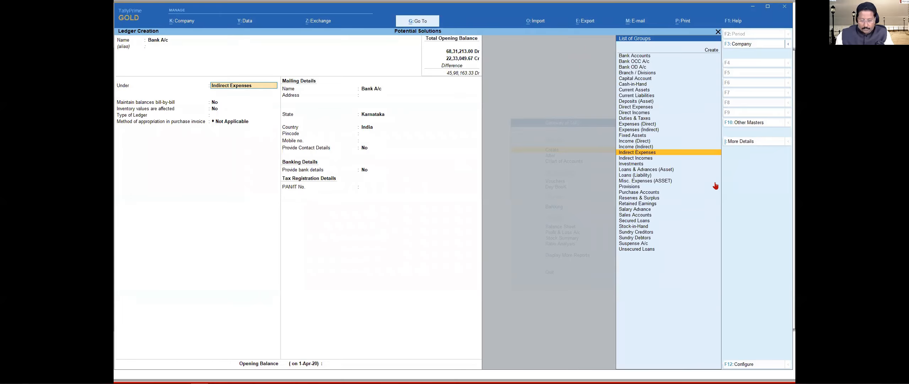
type("Ban")
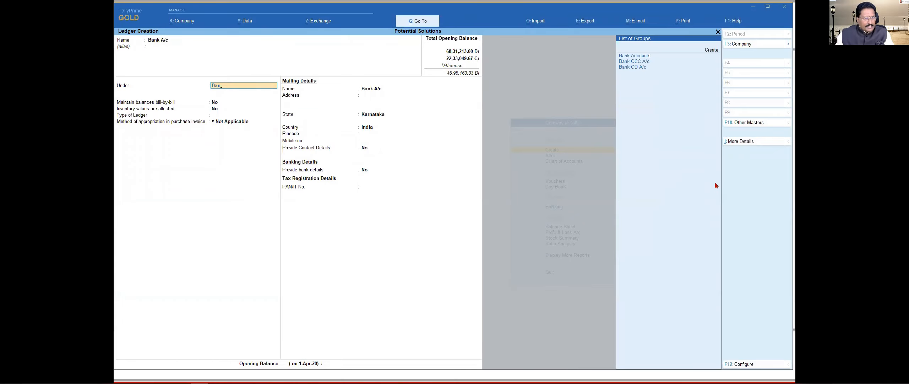
key("Return")
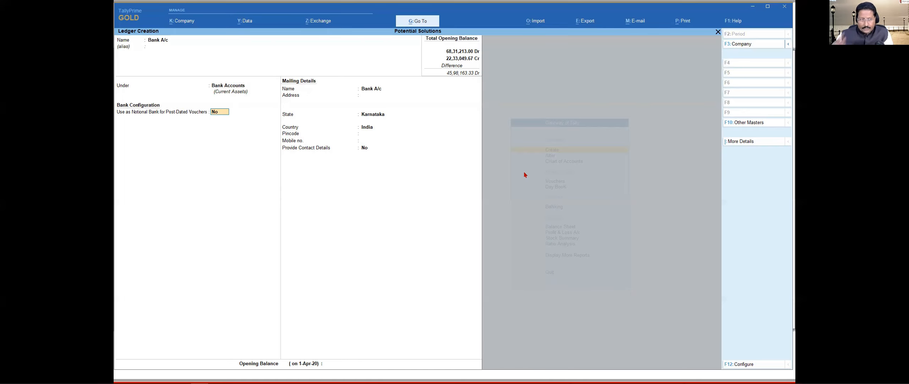
Step: Set Provide Bank Account Details for Bank Ledgers to Yes in the ledger configuration and save it
key("F12")
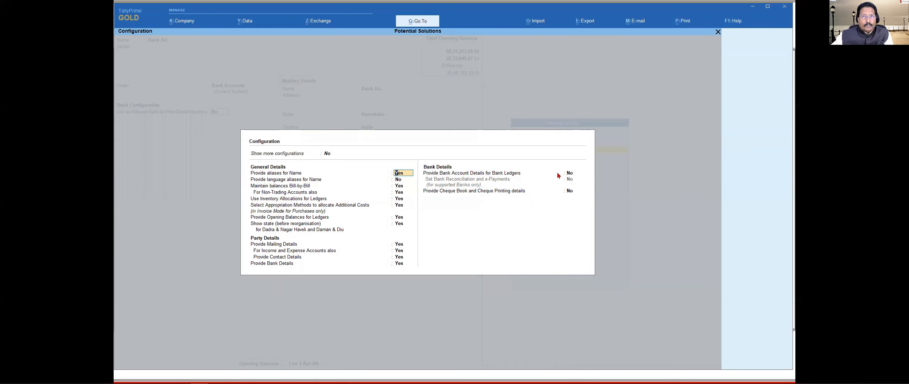
left_click(569, 173)
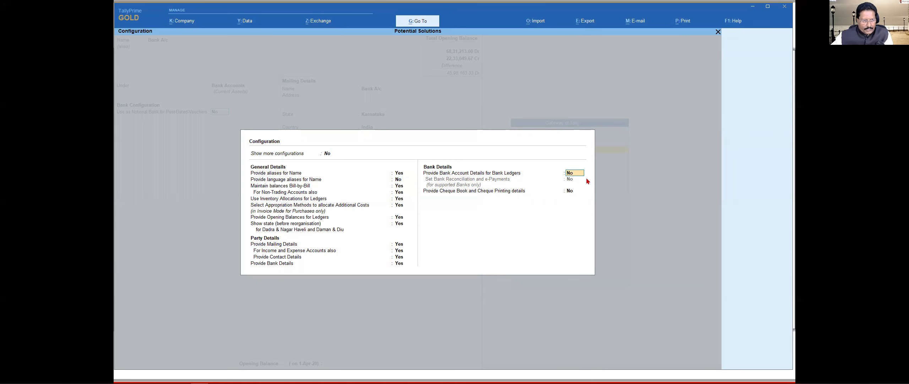
key("y")
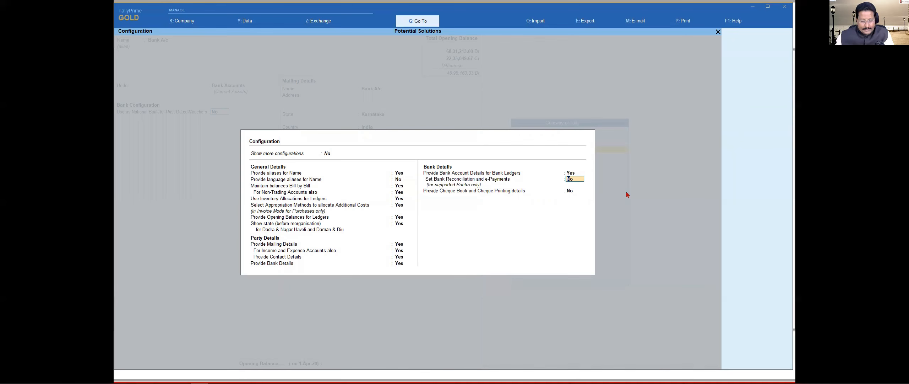
key("ctrl+a")
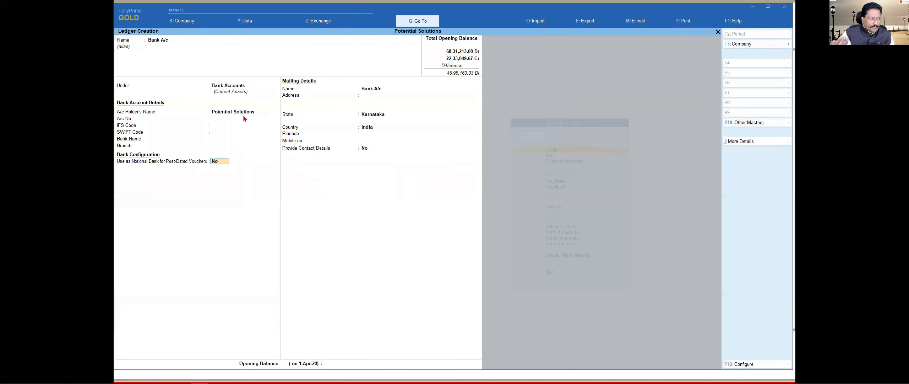
Step: Go through the bank account details, keeping the account holder's name, leaving the account number and codes blank and the bank name Not Applicable
left_click(233, 113)
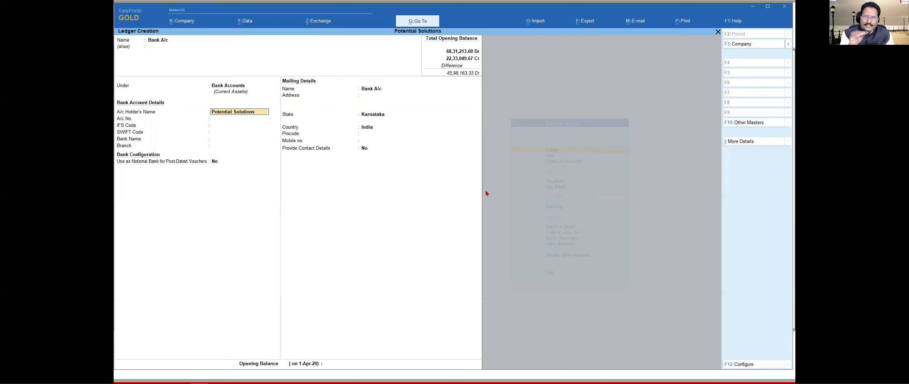
key("Return")
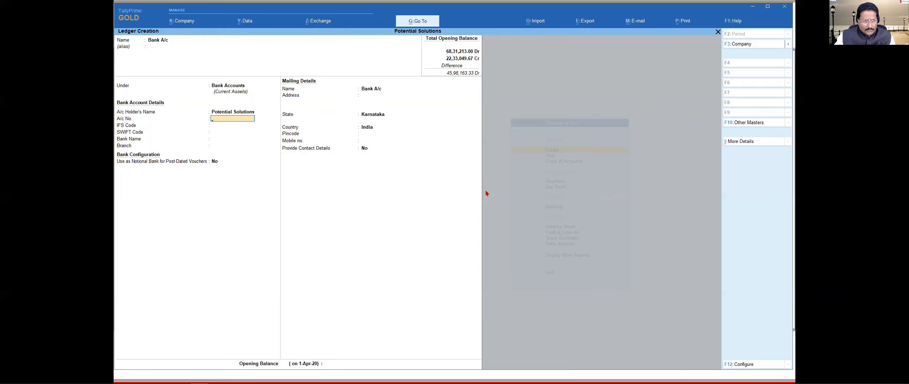
key("Return")
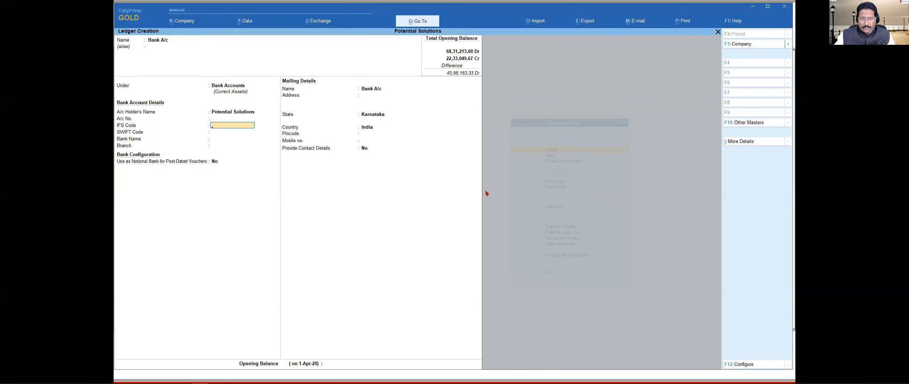
key("Return")
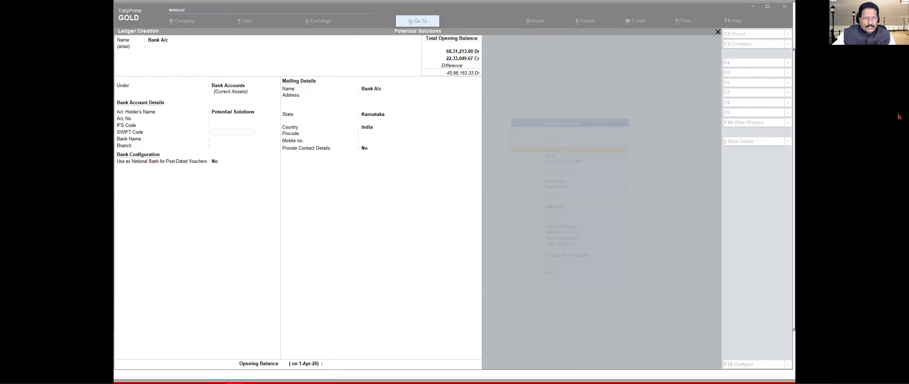
left_click(382, 194)
key("Return")
key("Return")
key("Return")
key("Return")
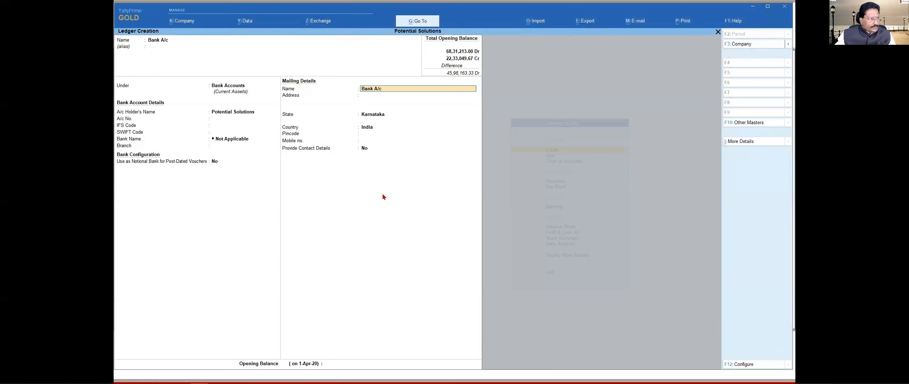
left_click(235, 139)
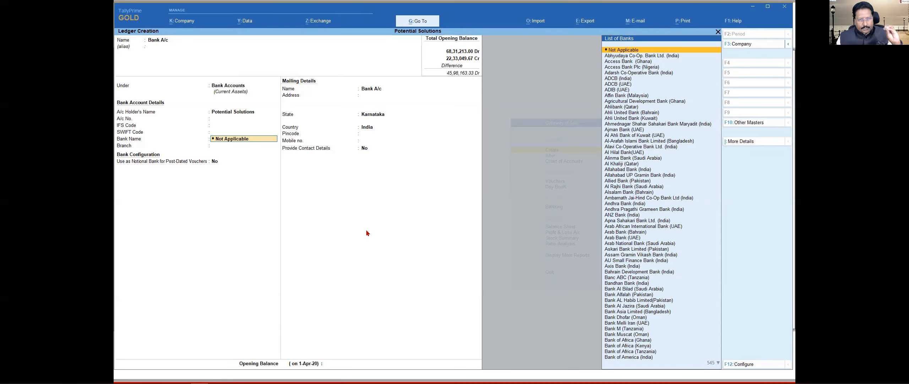
key("Return")
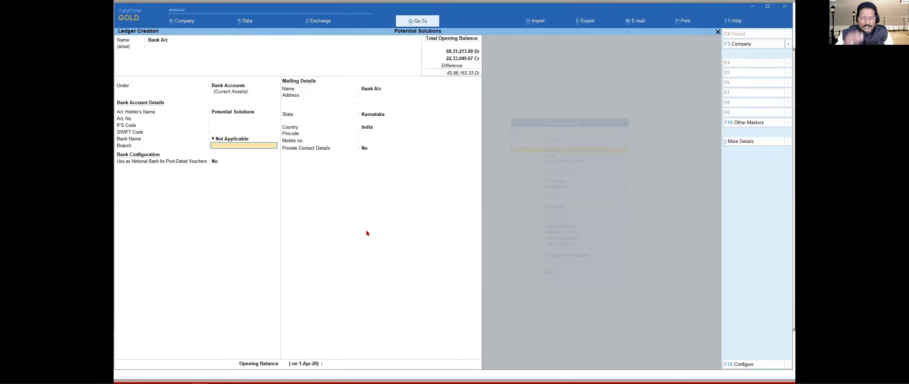
Step: Set bank reconciliation and e-payments to Yes in the ledger configuration, keeping cheque book and cheque printing details at No
key("F12")
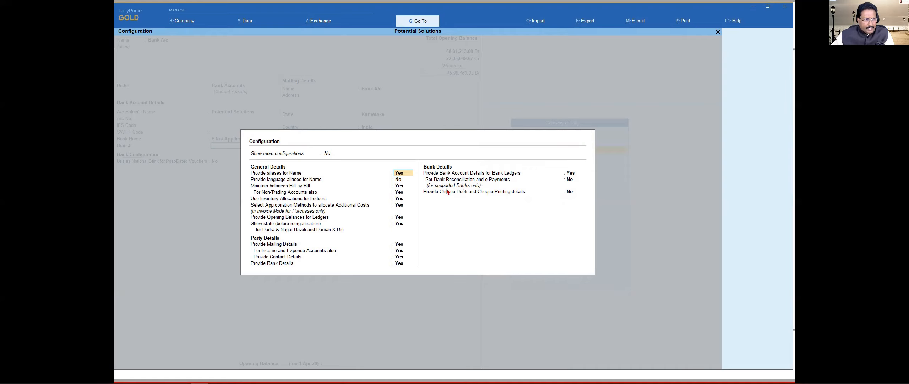
left_click(570, 179)
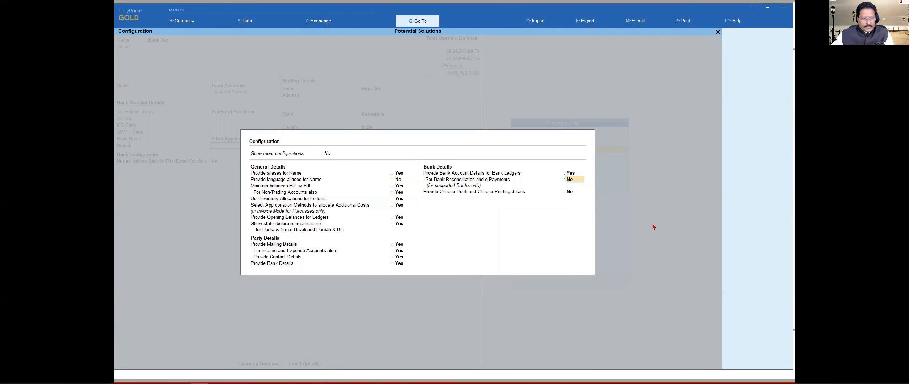
type("y")
key("Return")
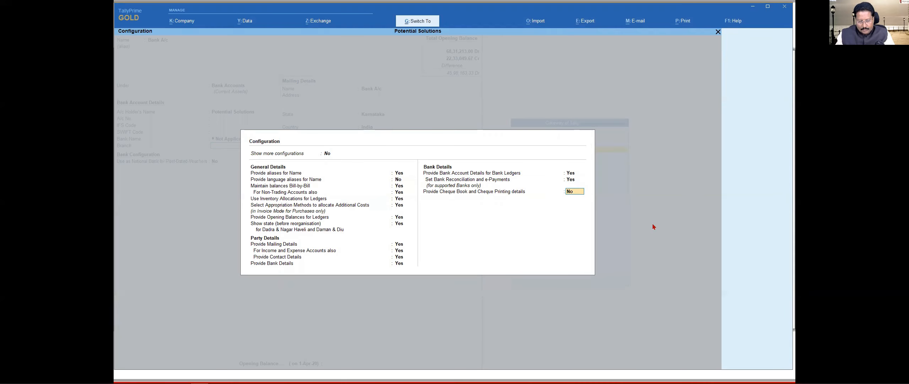
key("Return")
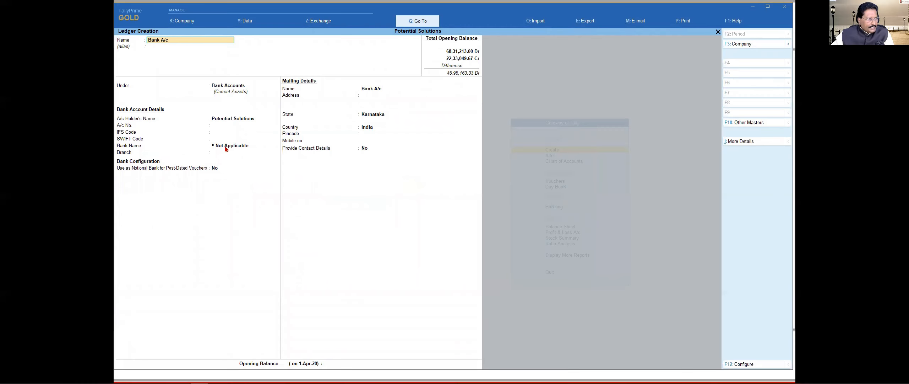
Step: Enter the bank account number and the IFS code KKBK0000024, leaving the SWIFT code blank
left_click(223, 127)
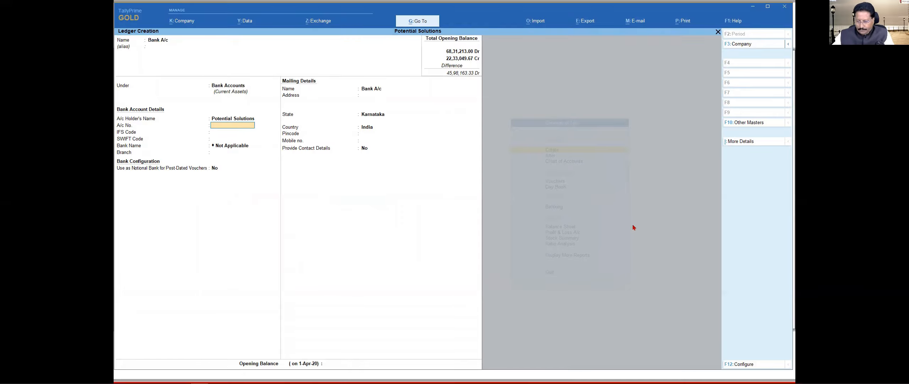
key("F12")
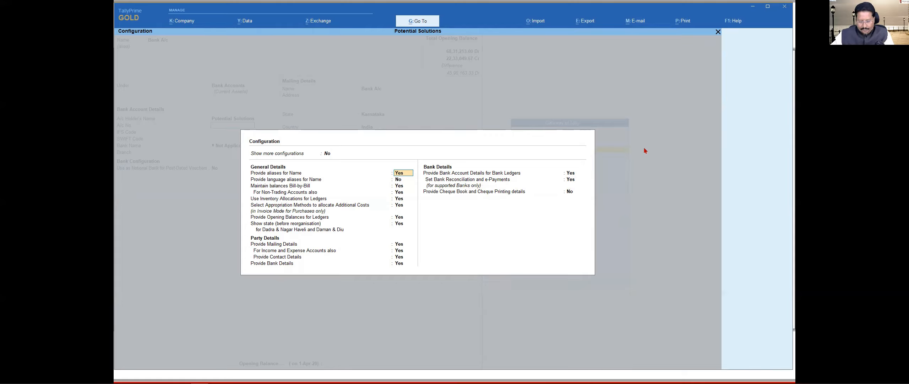
key("Escape")
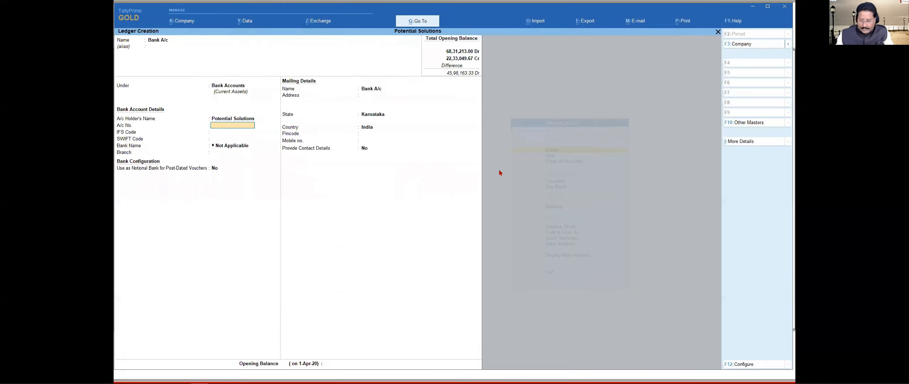
type("123456789")
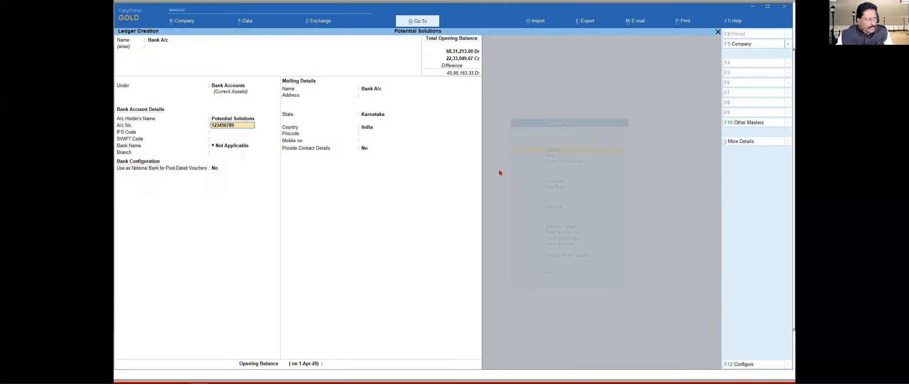
key("Return")
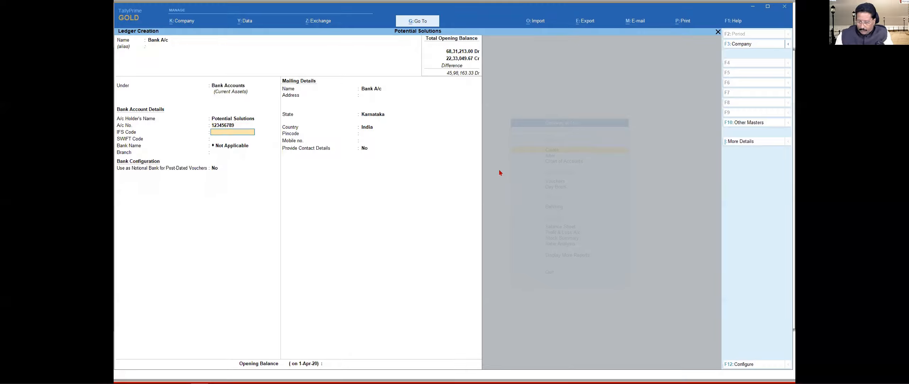
type("KKBK00000")
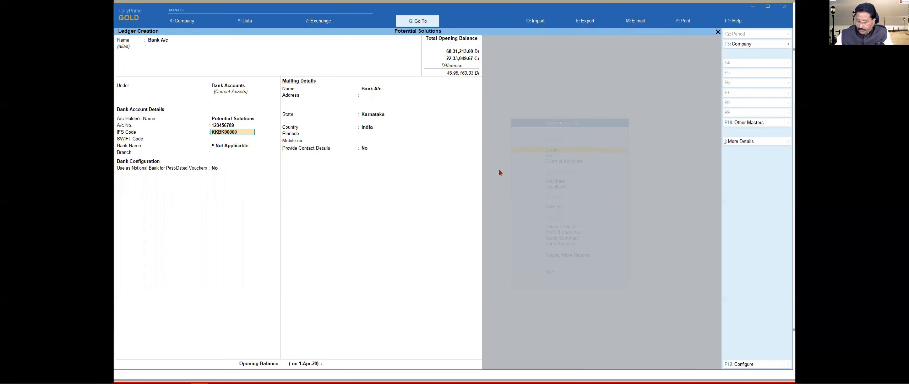
key("Return")
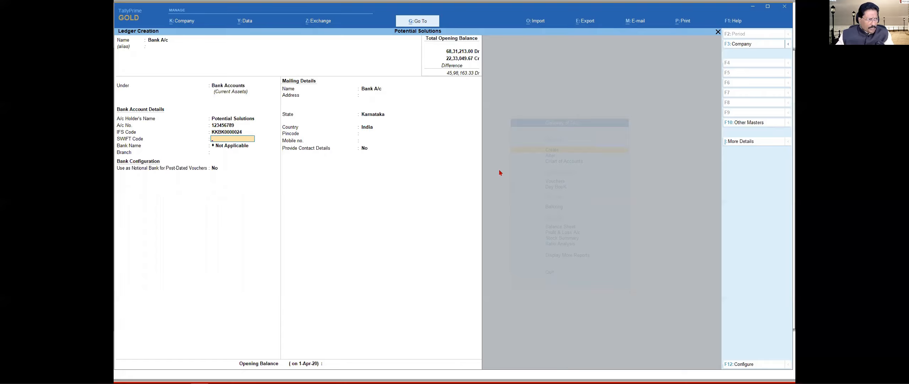
key("Return")
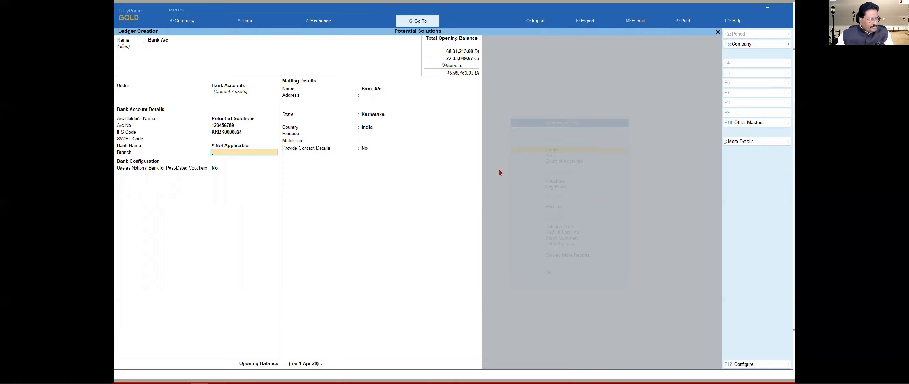
Step: Set the ledger's bank name to Kotak Mahindra Bank (India)
key("BackSpace")
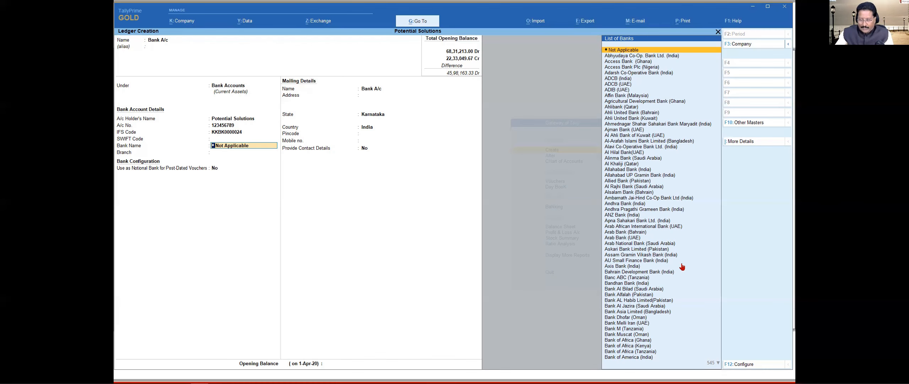
type("Ko")
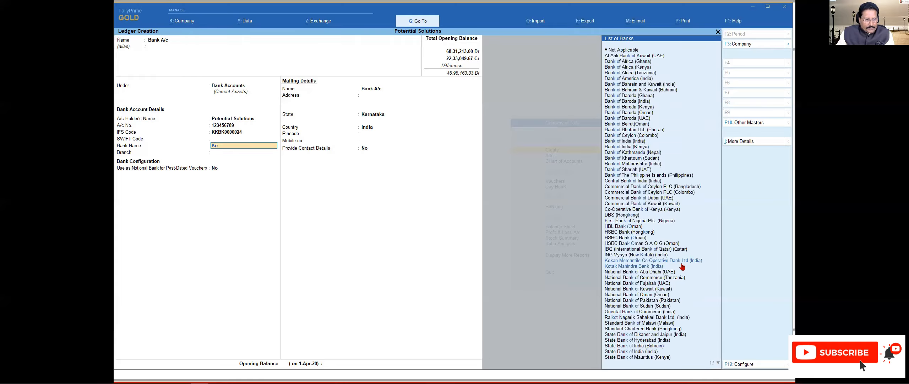
key("Down")
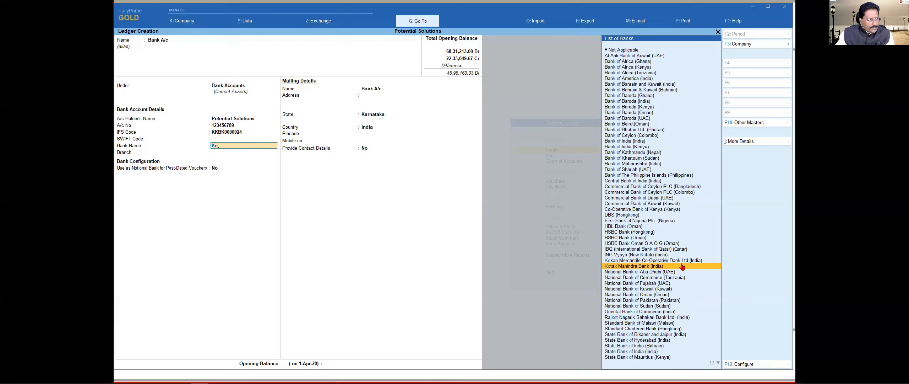
key("Return")
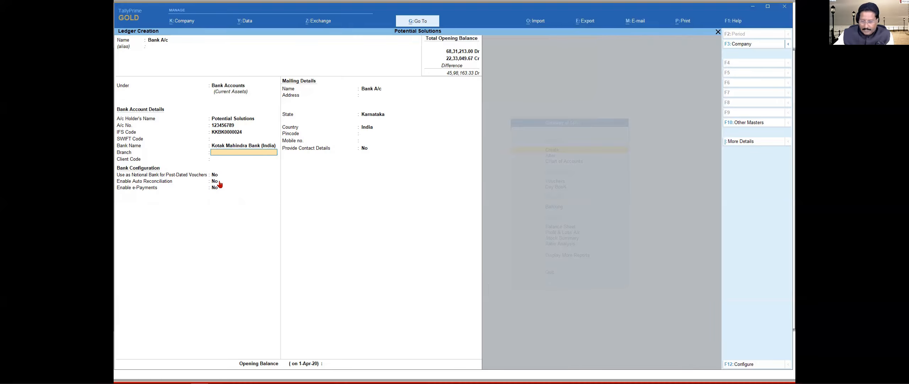
key("F11")
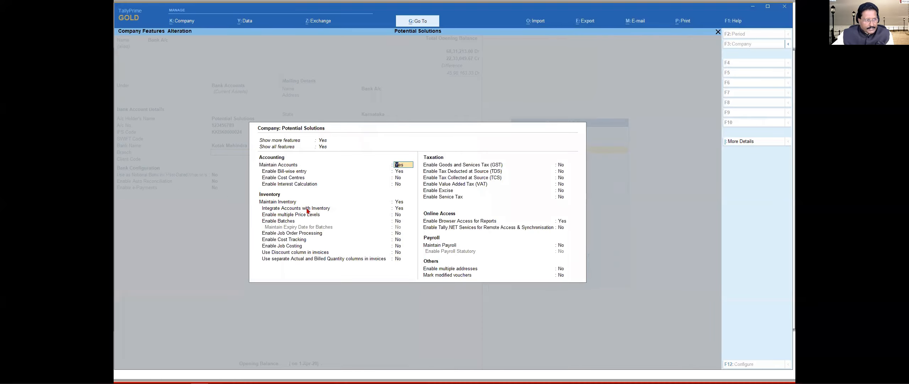
key("Escape")
key("Escape")
key("y")
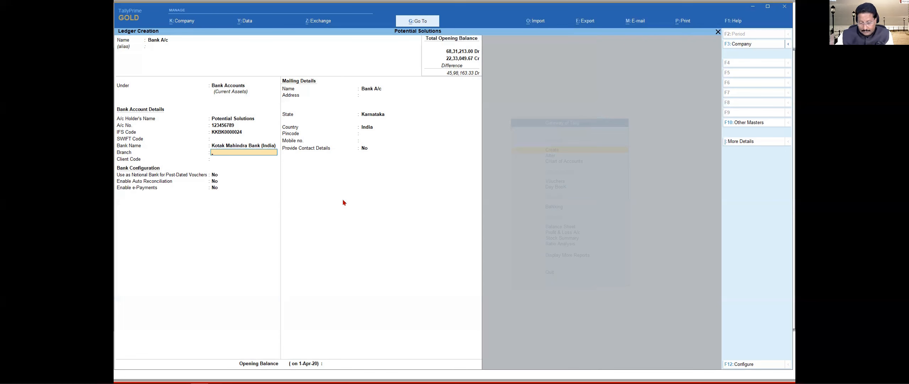
key("F12")
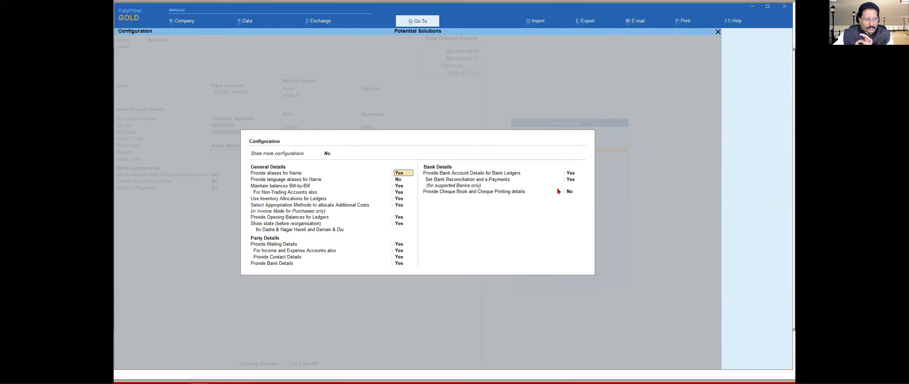
key("Escape")
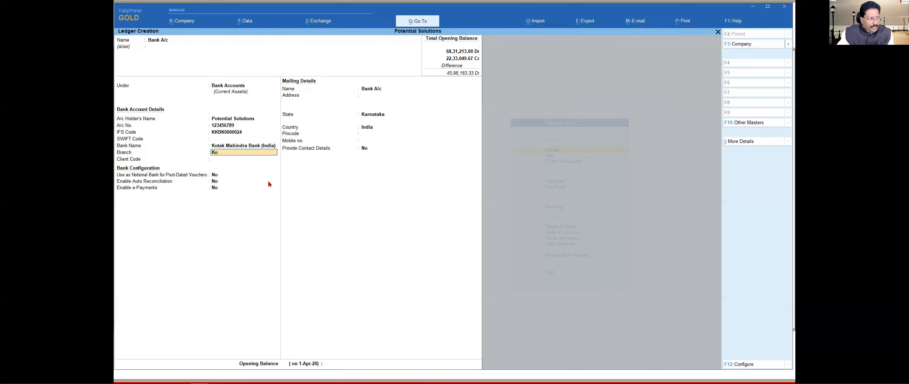
Step: Set the branch to Koramangala, leaving the client code blank and keeping notional bank and auto reconciliation at No
type("amangala")
key("Return")
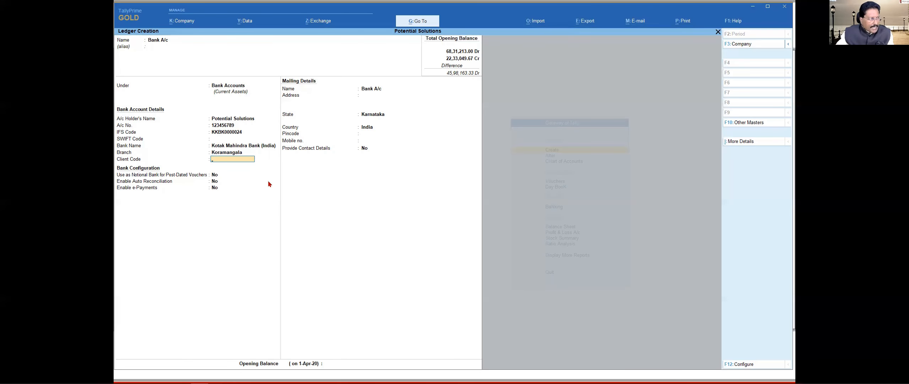
key("Return")
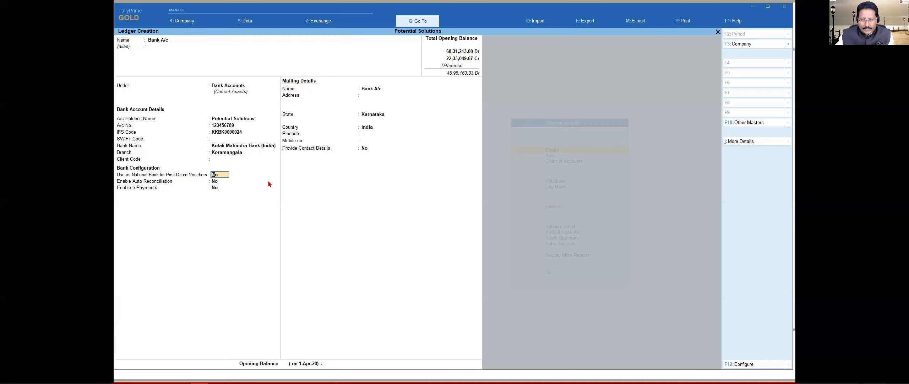
key("Return")
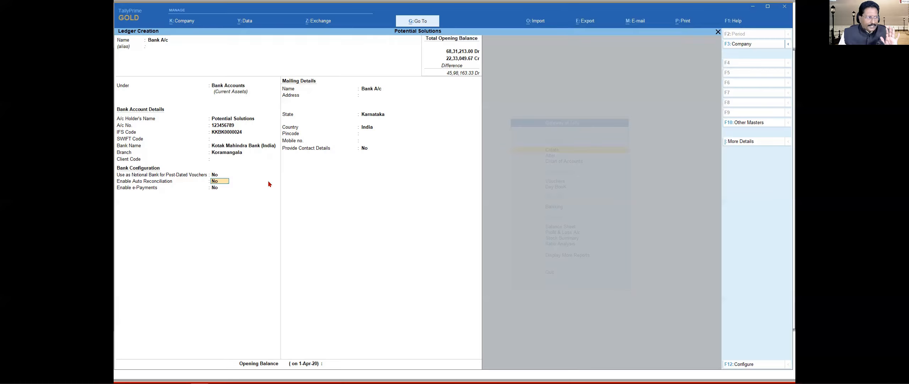
key("Return")
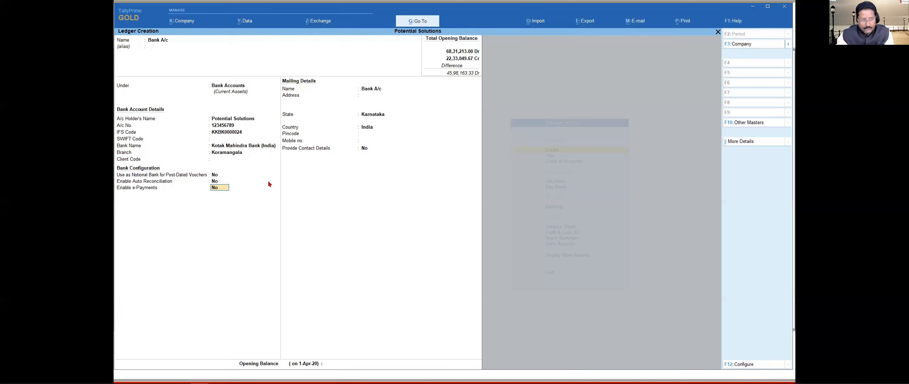
Step: Set Provide Cheque Book and Cheque Printing details to Yes in the ledger configuration and save it
key("F12")
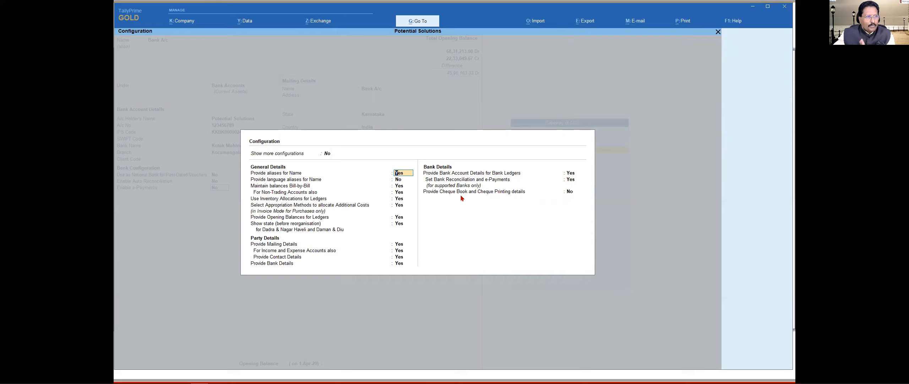
left_click(571, 194)
key("y")
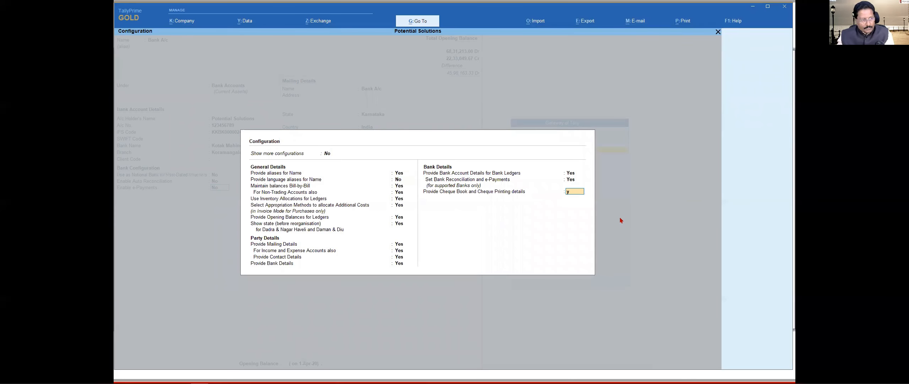
key("Return")
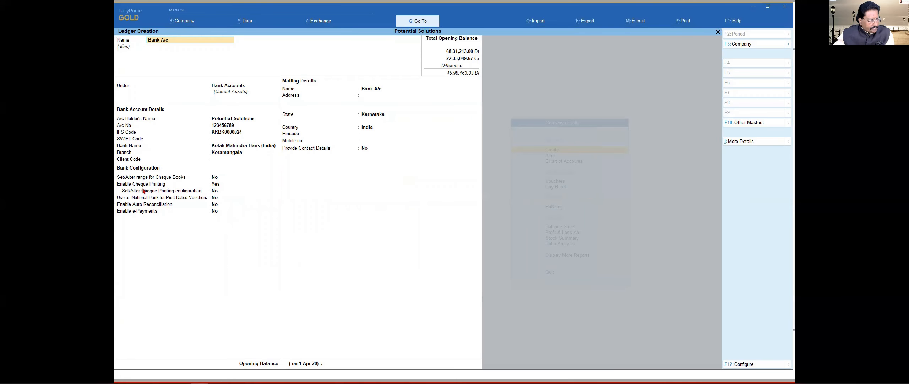
Step: Set the option to set or alter the range for cheque books to Yes, leaving the cheque range empty
left_click(215, 179)
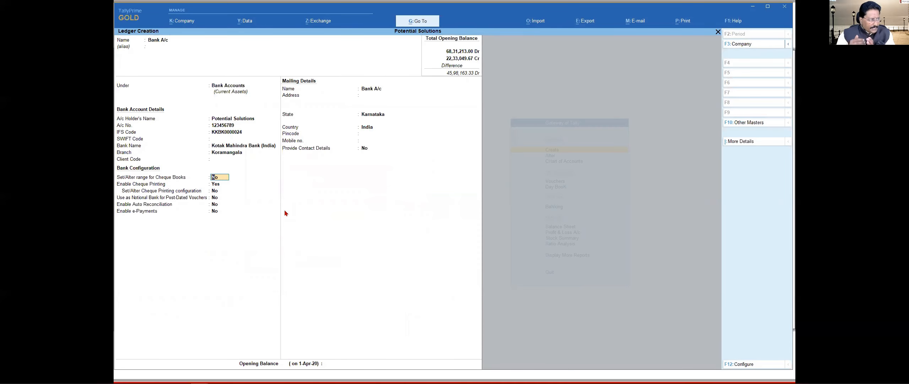
type("y")
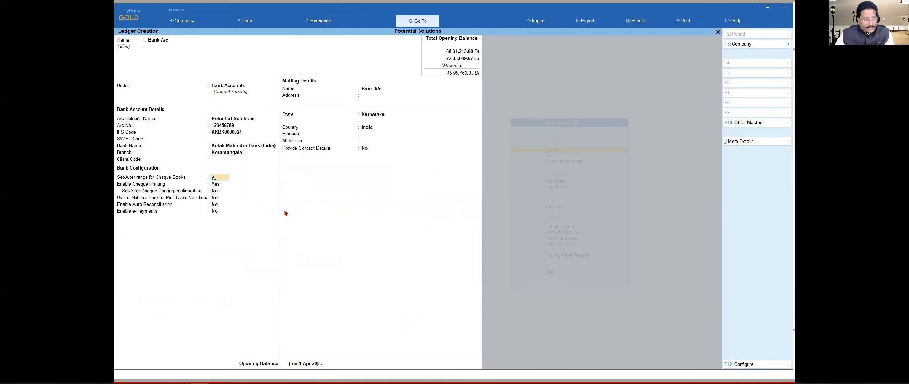
key("Return")
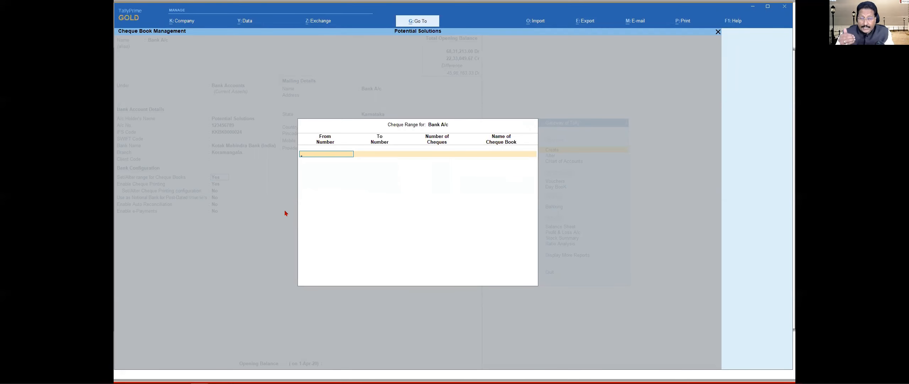
key("Return")
key("Return")
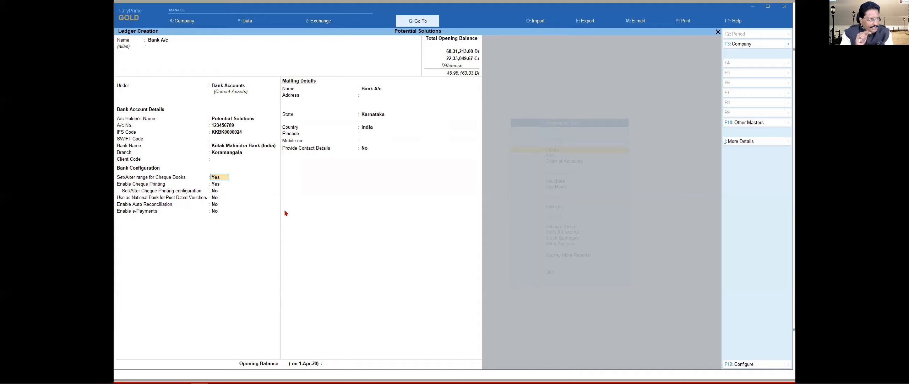
key("Return")
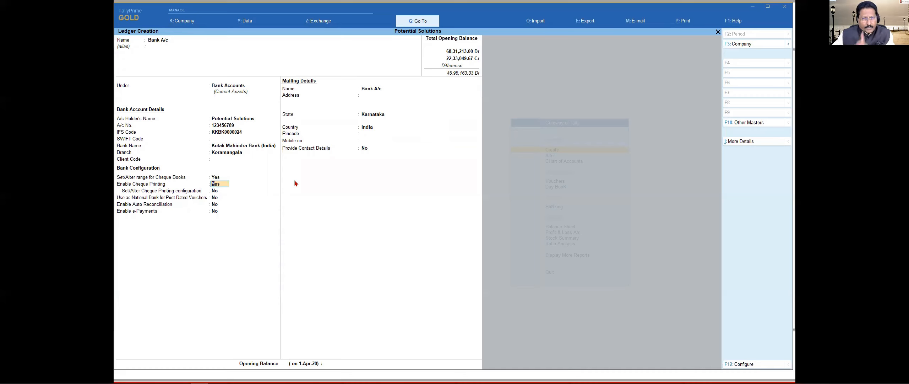
Step: Keep Kotak Mahindra Bank (India) and cheque printing enabled, and set Set/Alter Cheque Printing configuration to Yes
left_click(255, 149)
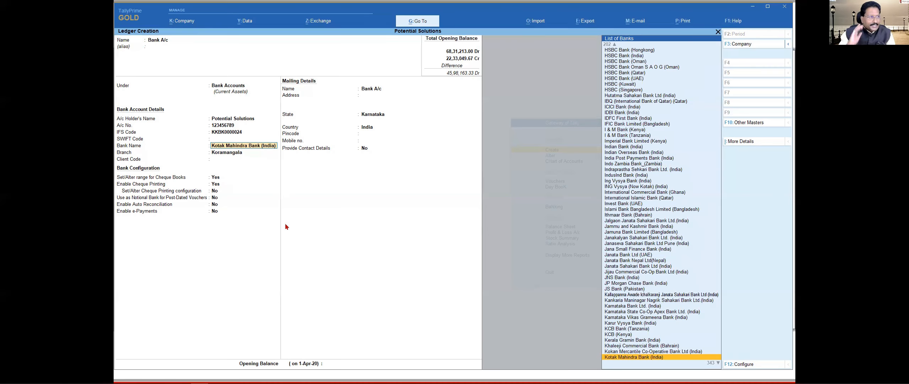
key("Return")
key("Return")
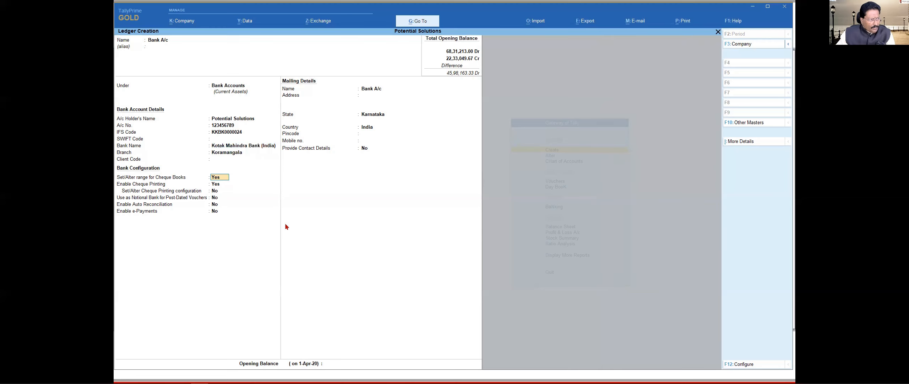
key("Return")
key("Return")
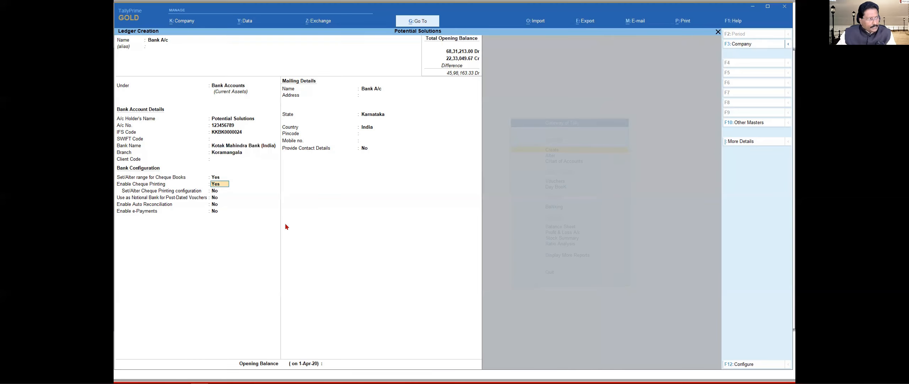
key("Return")
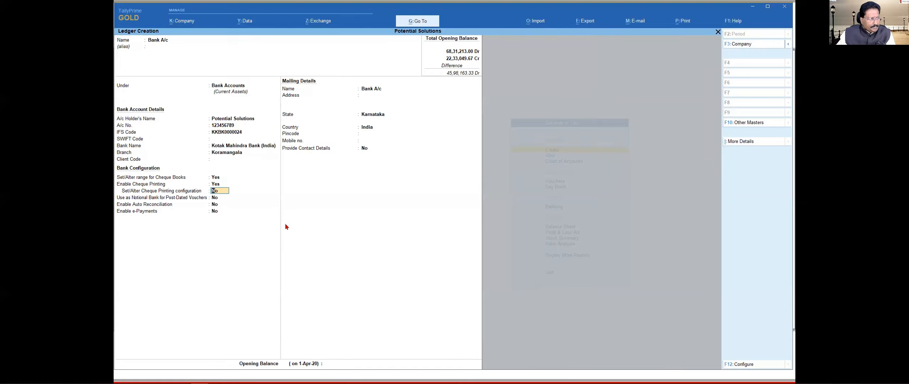
key("y")
key("Return")
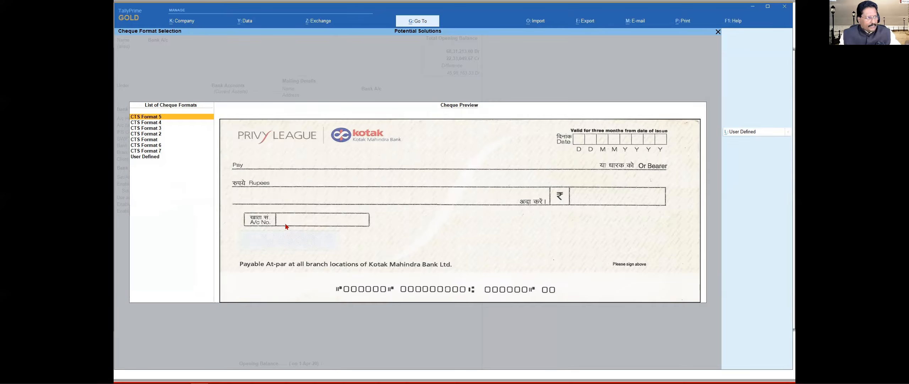
Step: Examine the bank's cheque format previews and the cheque printing dimensions of CTS Format 5
key("Down")
key("Down")
key("Down")
key("Up")
key("Up")
key("Up")
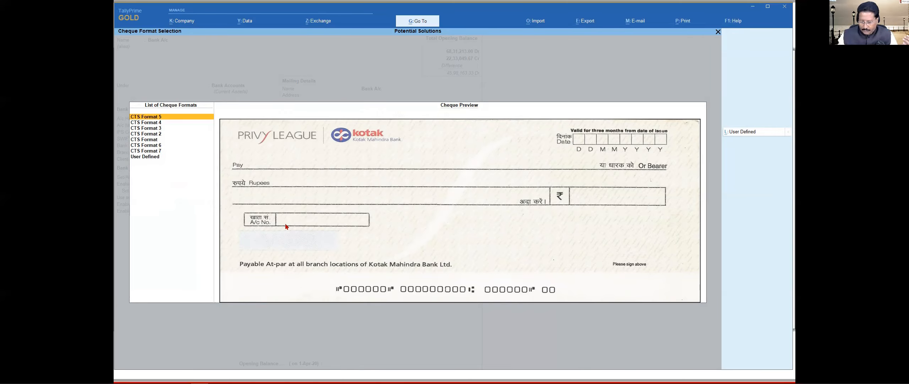
key("Return")
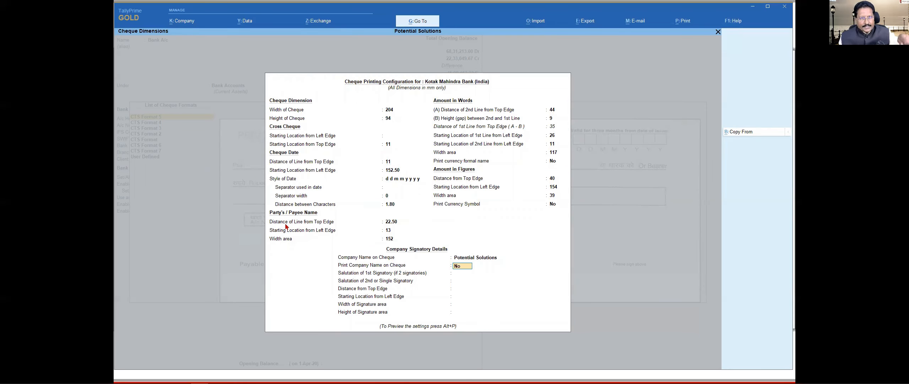
key("Escape")
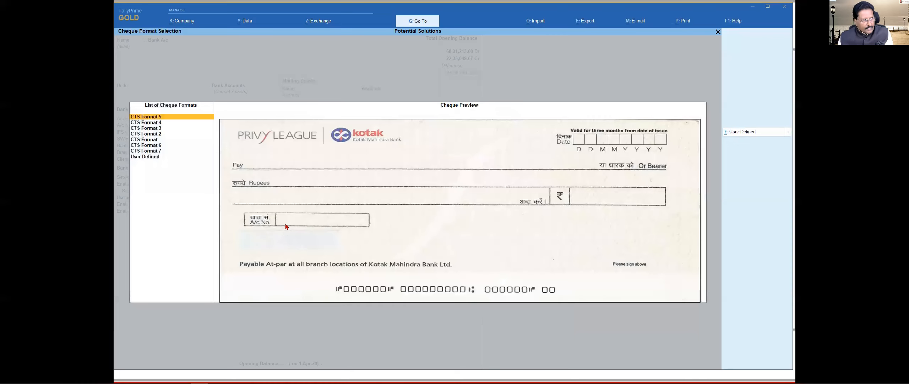
key("Escape")
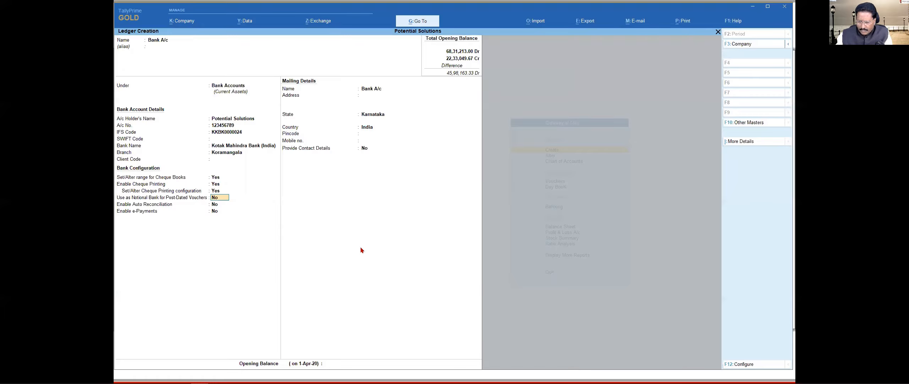
key("F11")
key("BackSpace")
key("Escape")
key("Return")
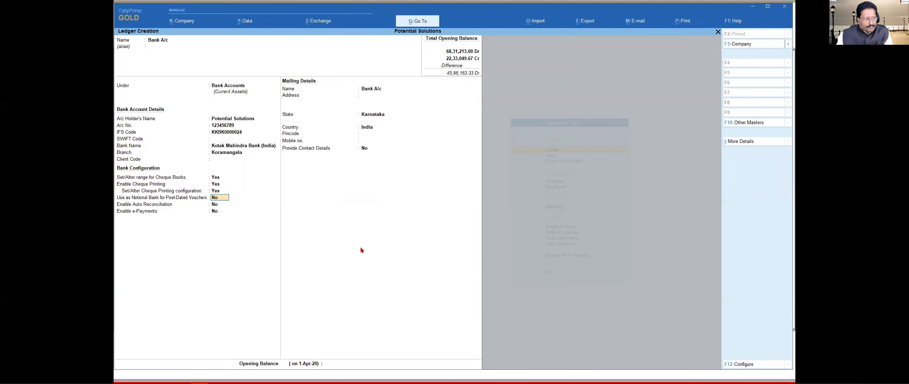
Step: Open the ledger configuration to examine the Show more configurations option
key("F12")
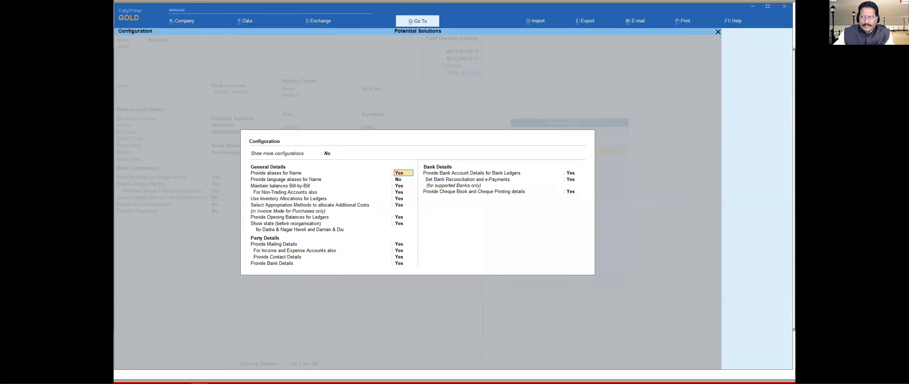
left_click_drag(425, 152, 338, 154)
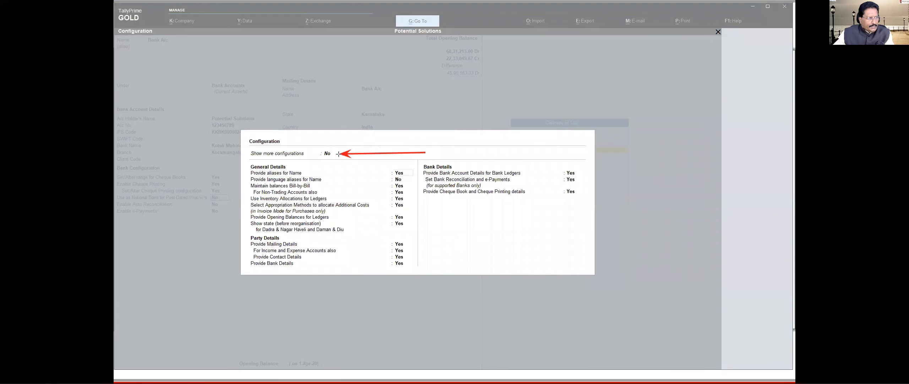